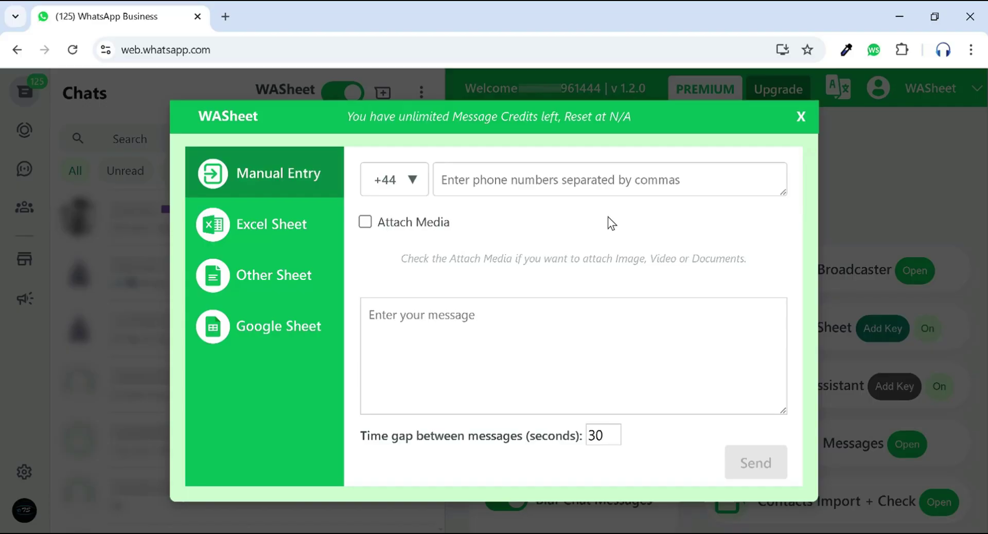
Go through the manual entry form's phone number, media and message fields, and set its time gap between messages to 34 seconds
click(580, 187)
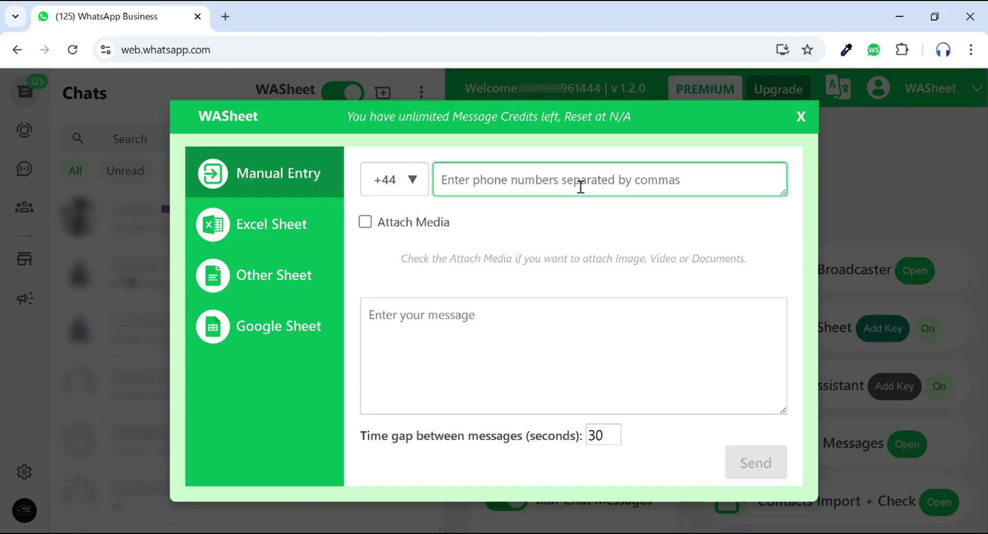
click(422, 229)
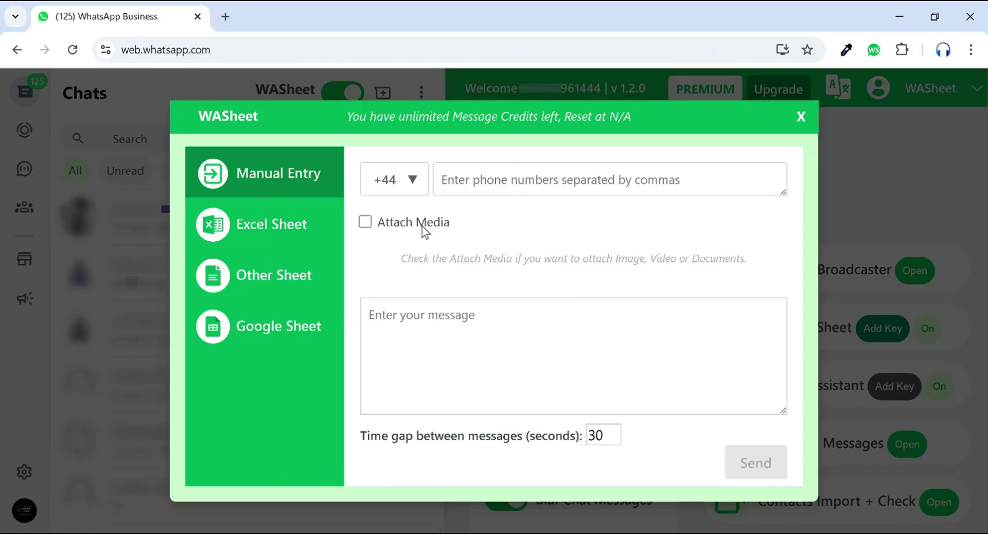
click(423, 231)
click(451, 319)
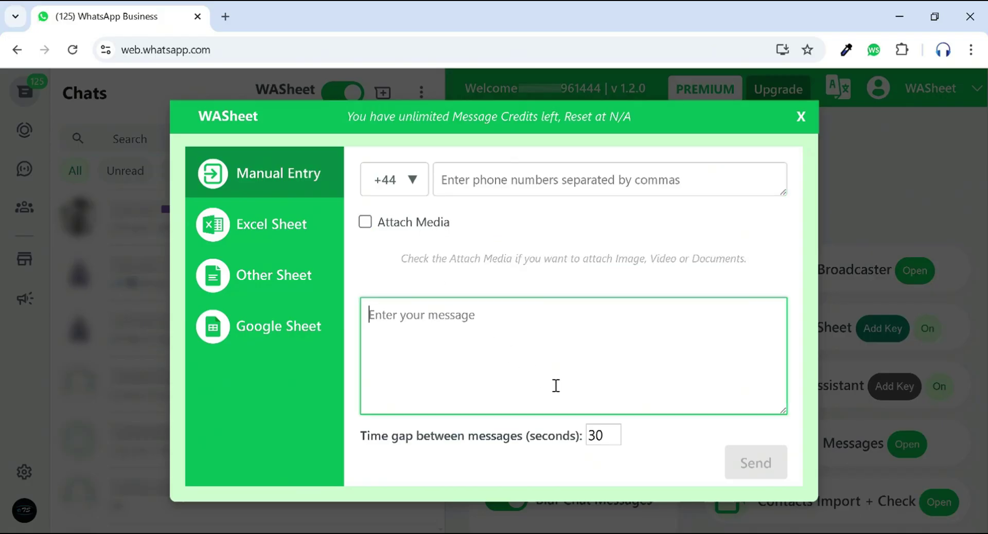
click(597, 435)
key(Delete)
text(4)
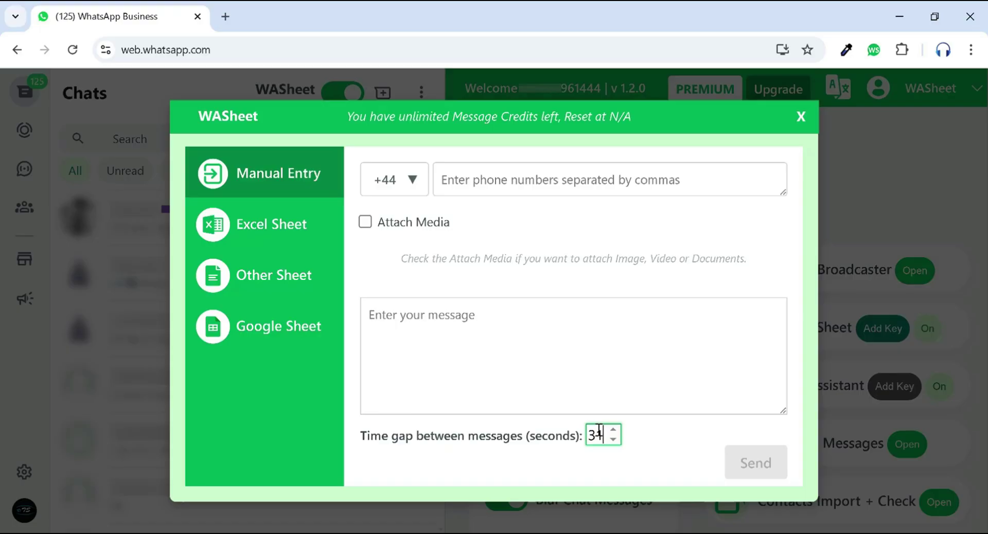
View the Excel Sheet and Other Sheet import options, and choose Google Sheet as the recipient source
click(282, 242)
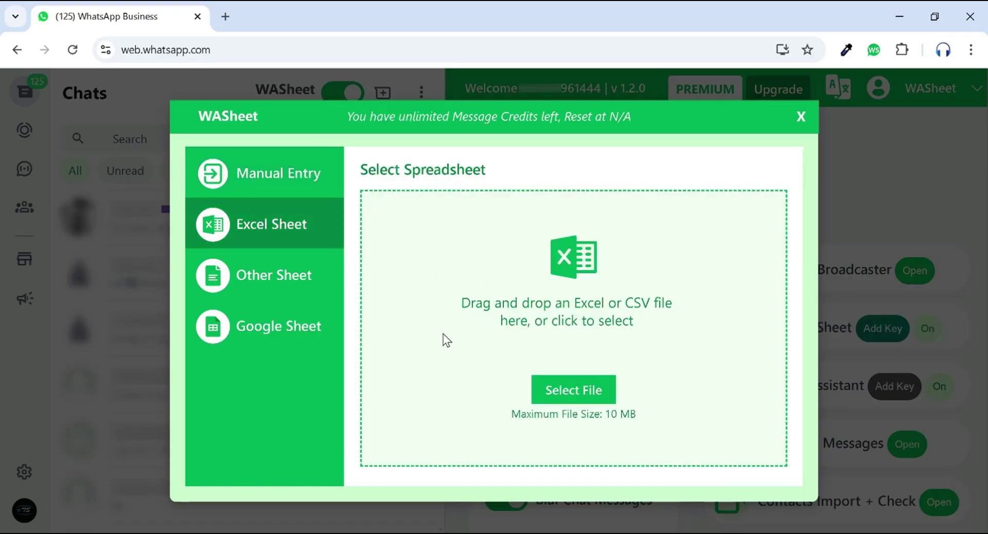
click(307, 300)
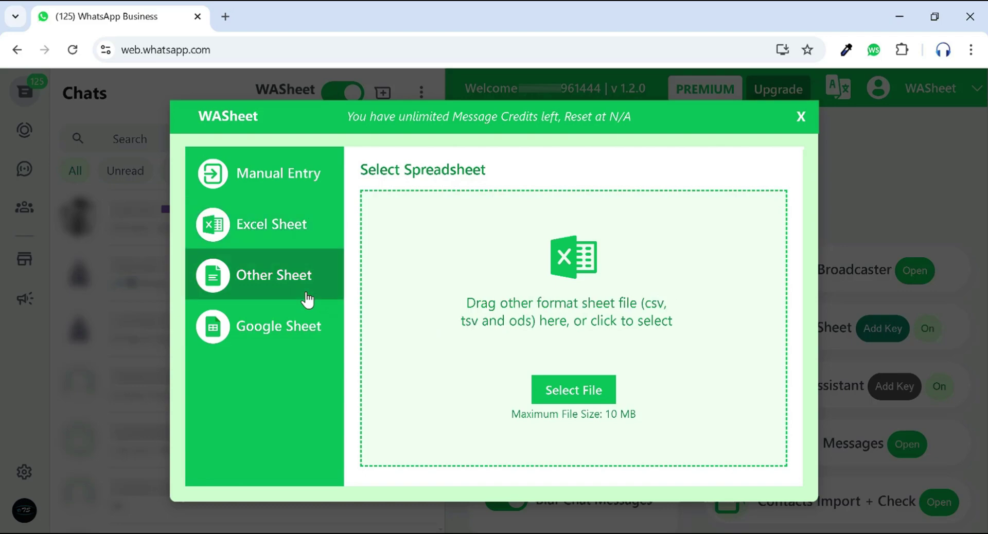
click(309, 331)
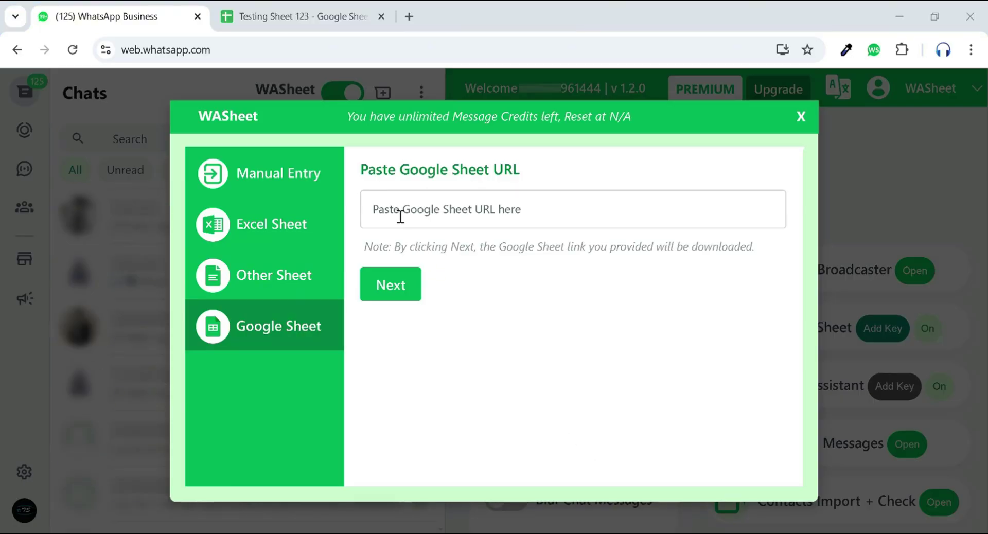
Copy the full URL of the Testing Sheet 123 Google Sheet
click(280, 12)
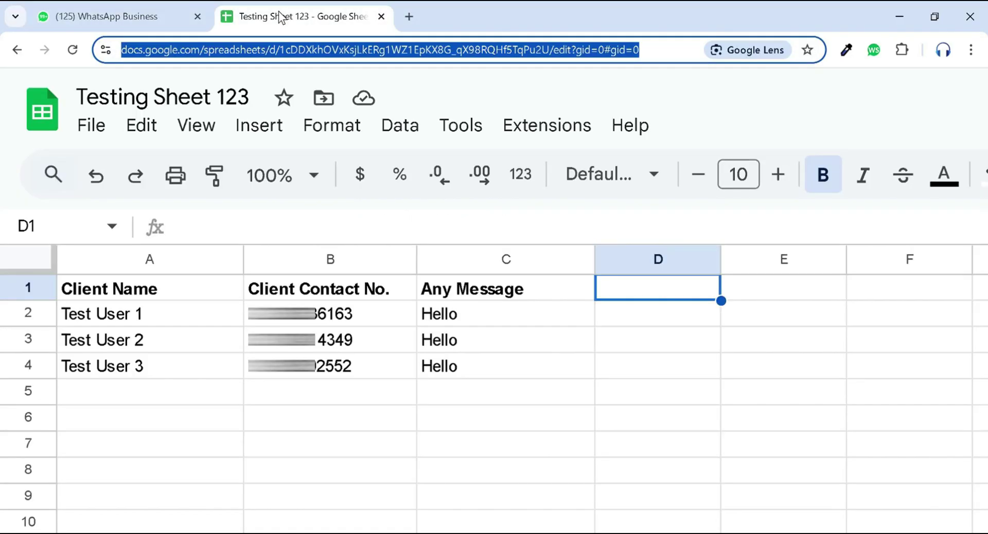
click(336, 47)
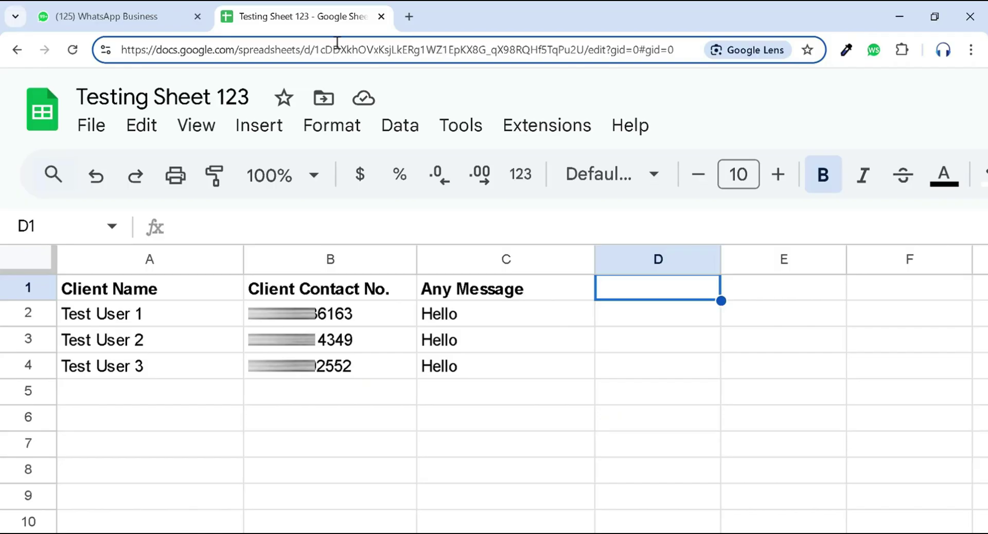
key(ctrl+a)
key(ctrl+c)
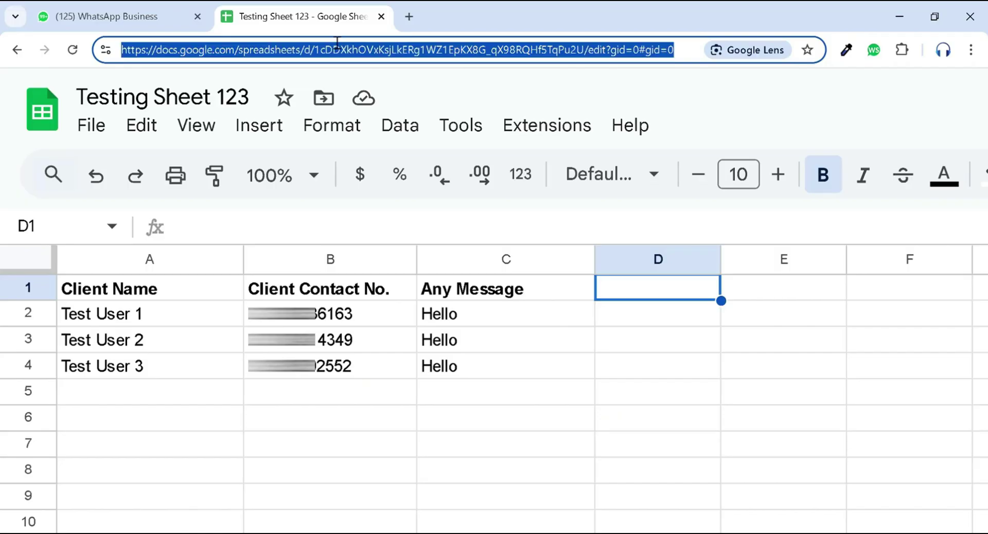
Submit the copied sheet URL in WASheet and load the downloaded file Testing Sheet 123 (6).xlsx as the spreadsheet
click(154, 16)
click(431, 195)
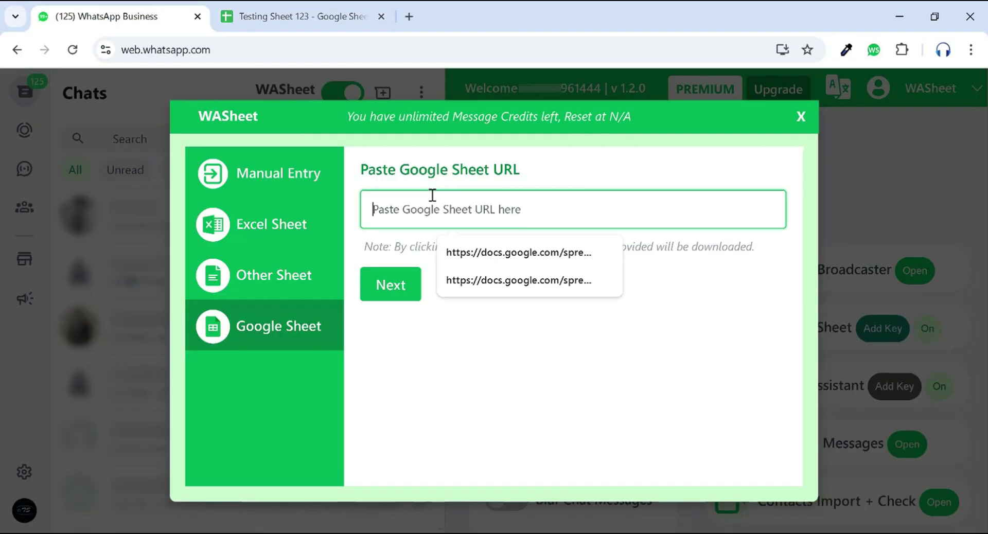
key(ctrl+v)
click(389, 285)
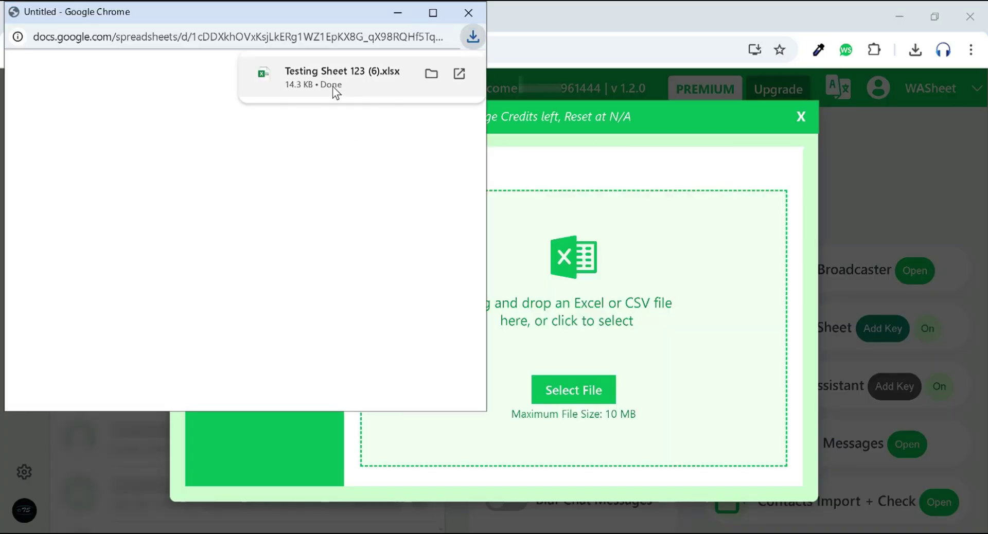
drag(331, 75, 538, 255)
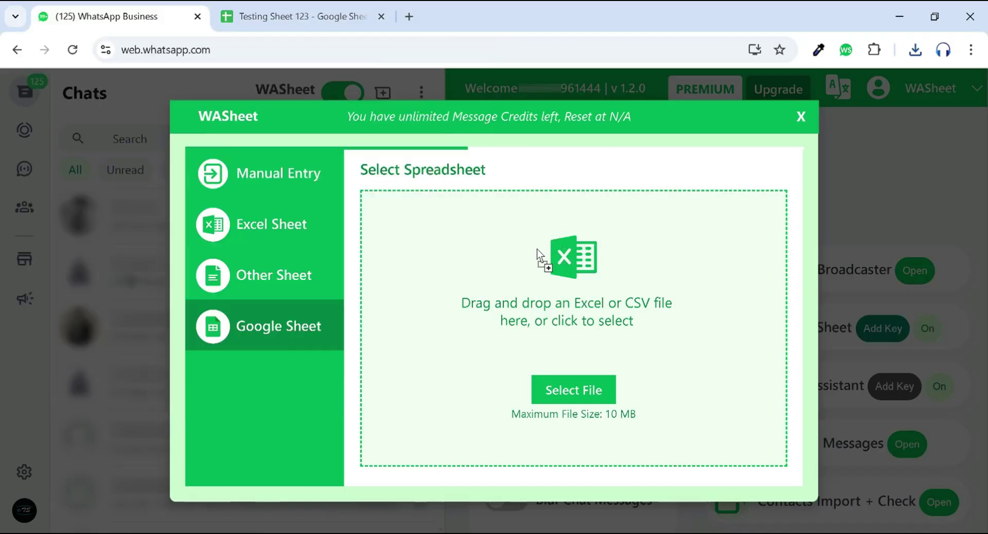
Choose Sheet1, limit sending to selected rows 2 to 4, and continue to the message settings
click(483, 252)
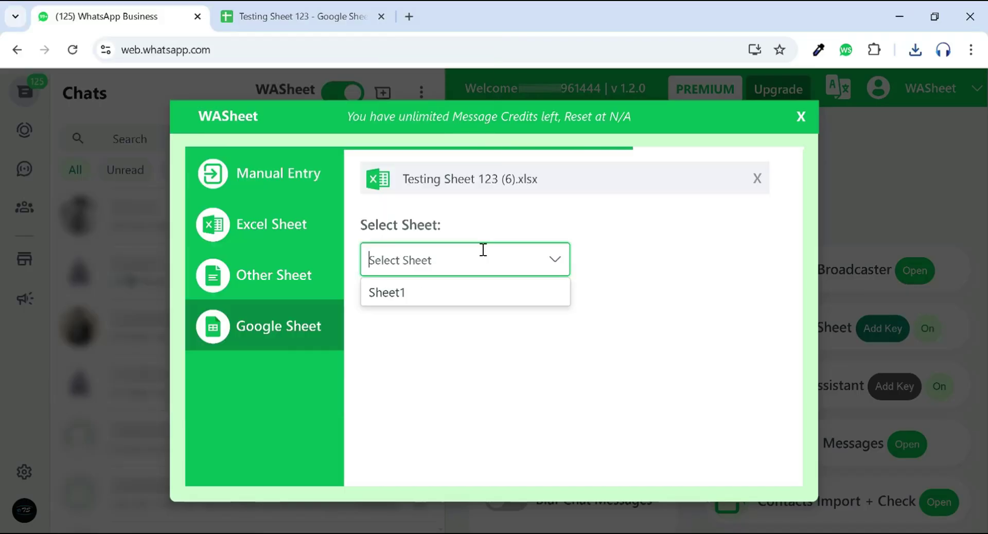
click(486, 298)
click(505, 371)
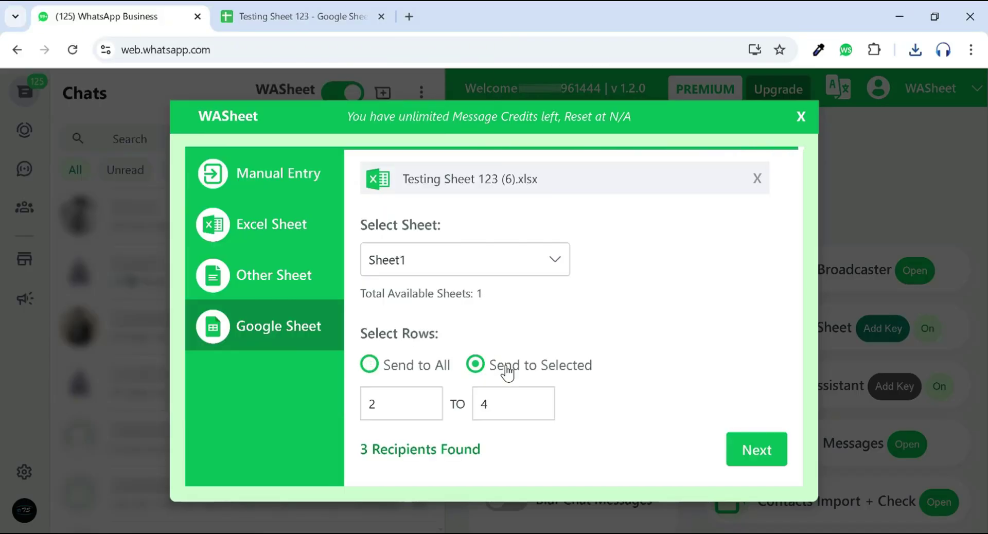
click(757, 451)
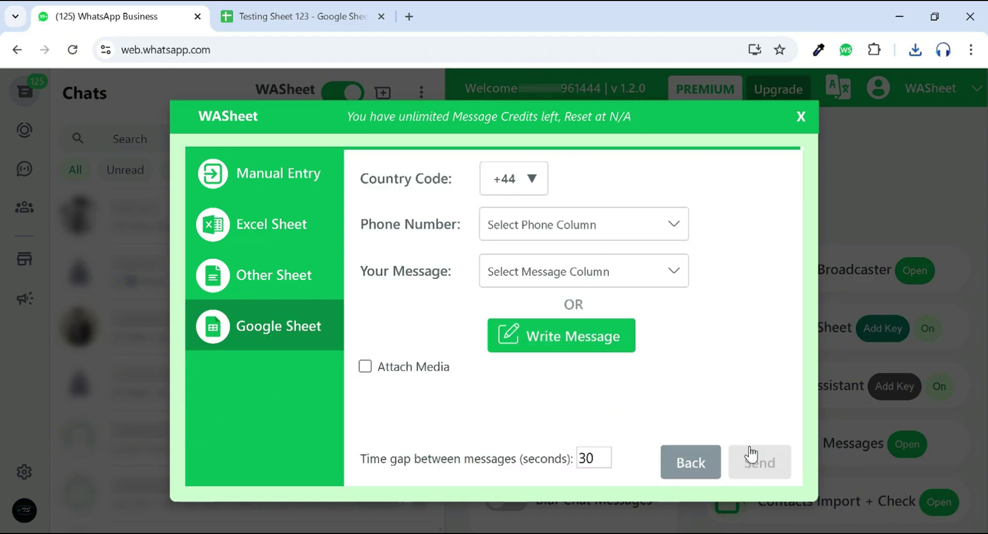
Opt out of adding a country code and use the Client Contact No. column for the phone numbers
click(521, 192)
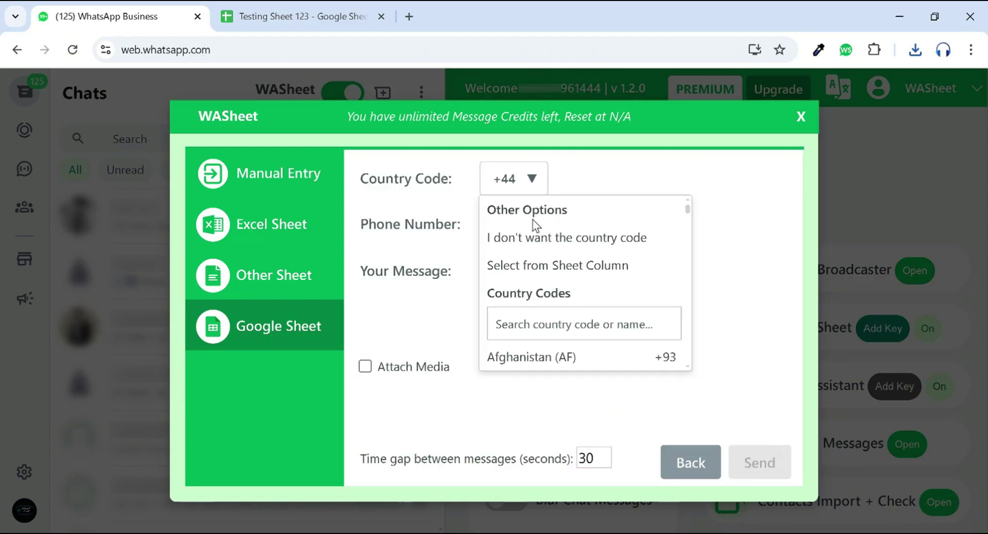
click(539, 242)
click(524, 214)
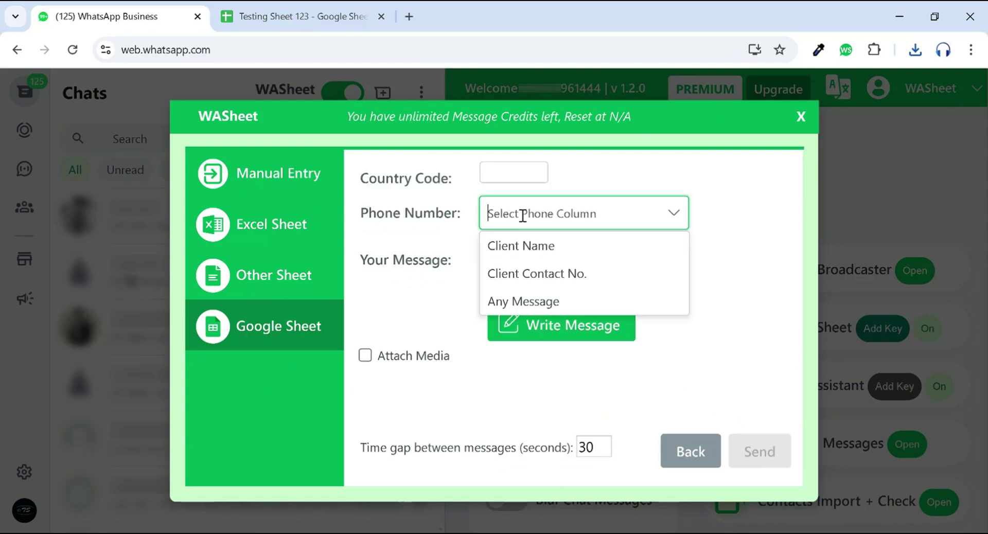
click(552, 278)
Write a custom message reading "Hello" followed by the Client Name variable
click(539, 261)
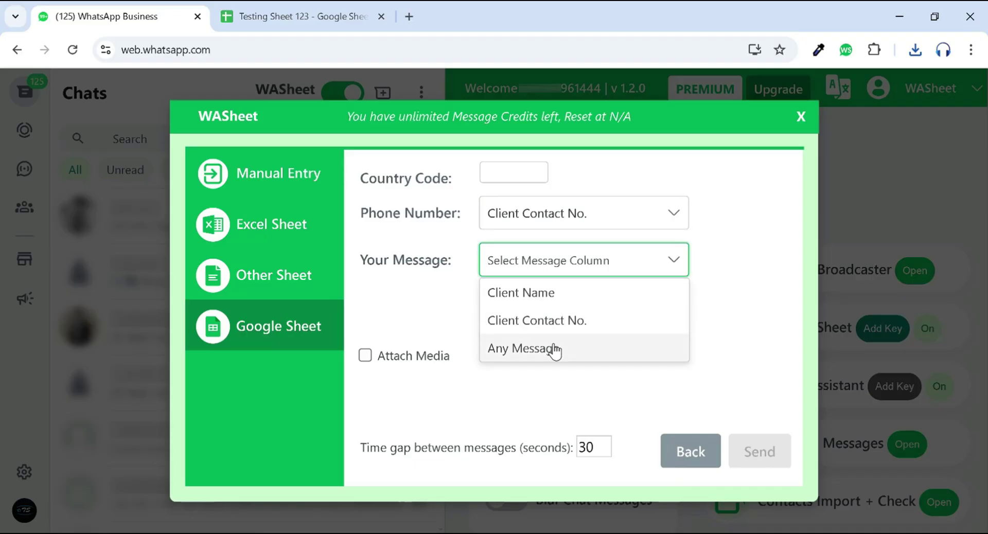
click(710, 336)
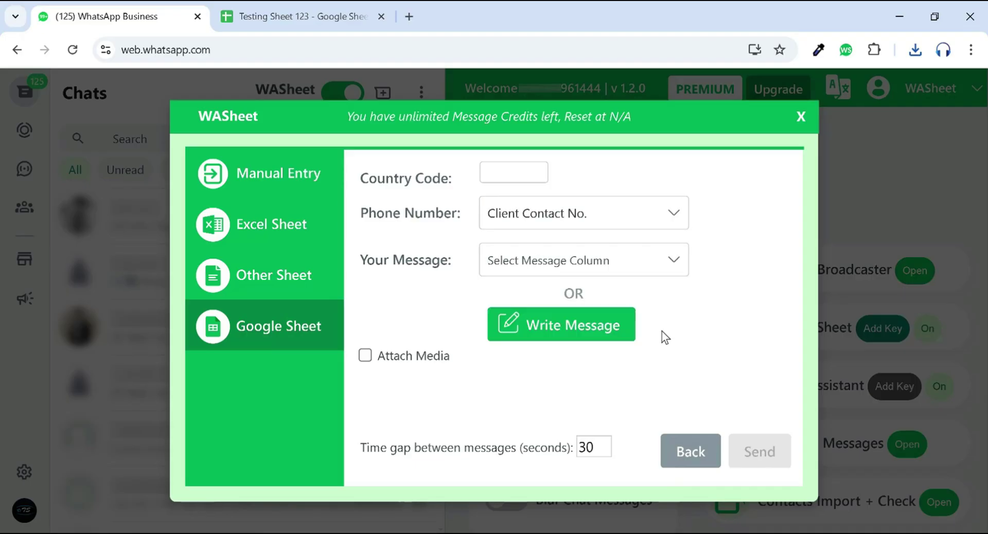
click(616, 331)
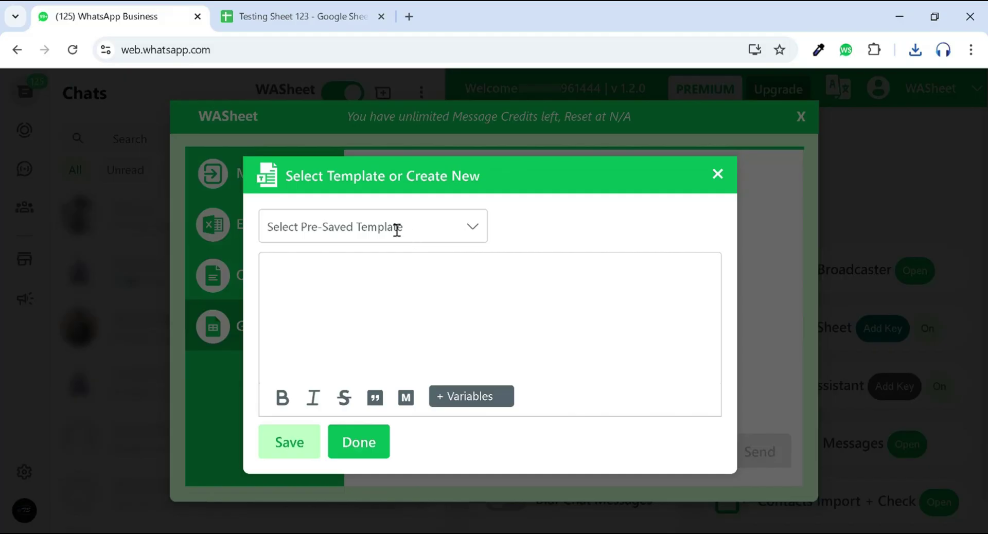
text(Hello)
click(471, 397)
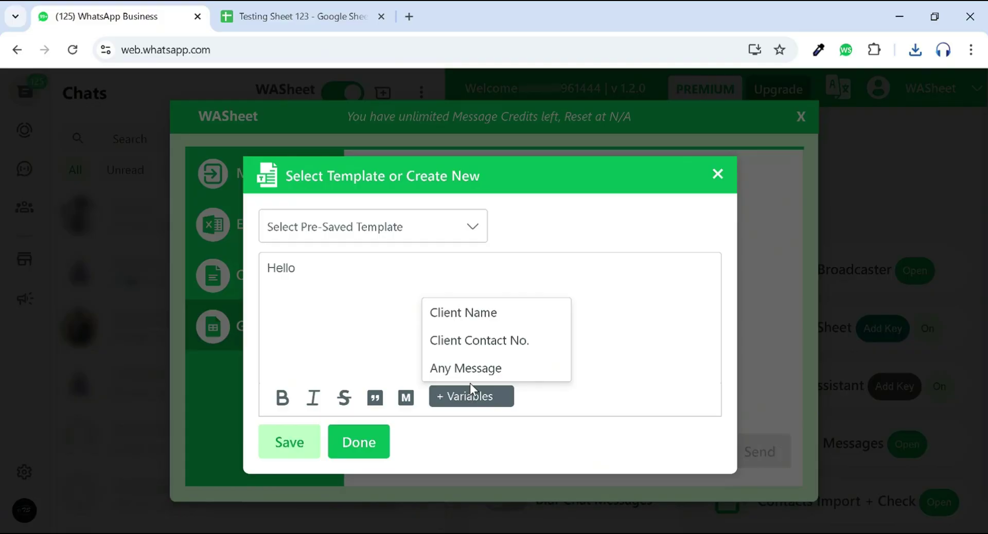
click(467, 315)
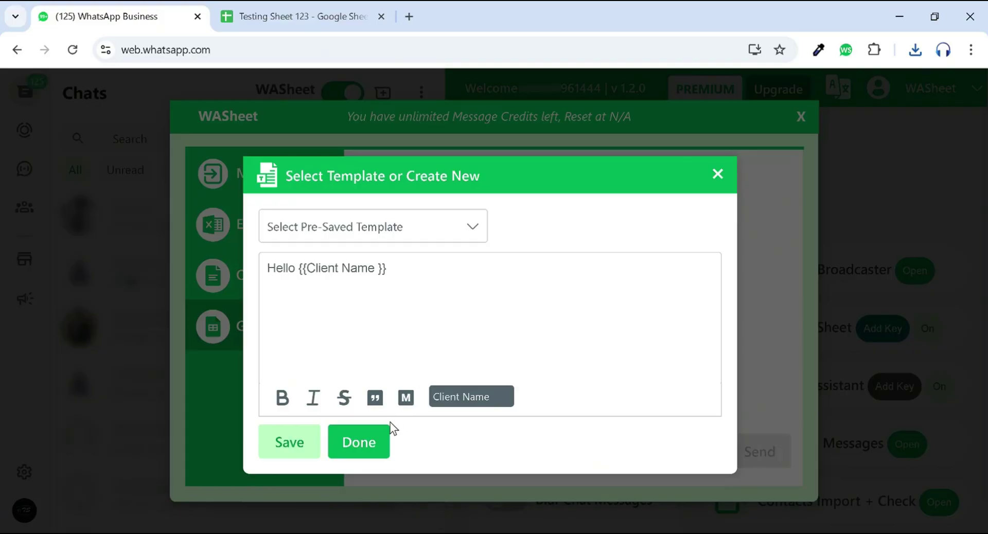
click(381, 443)
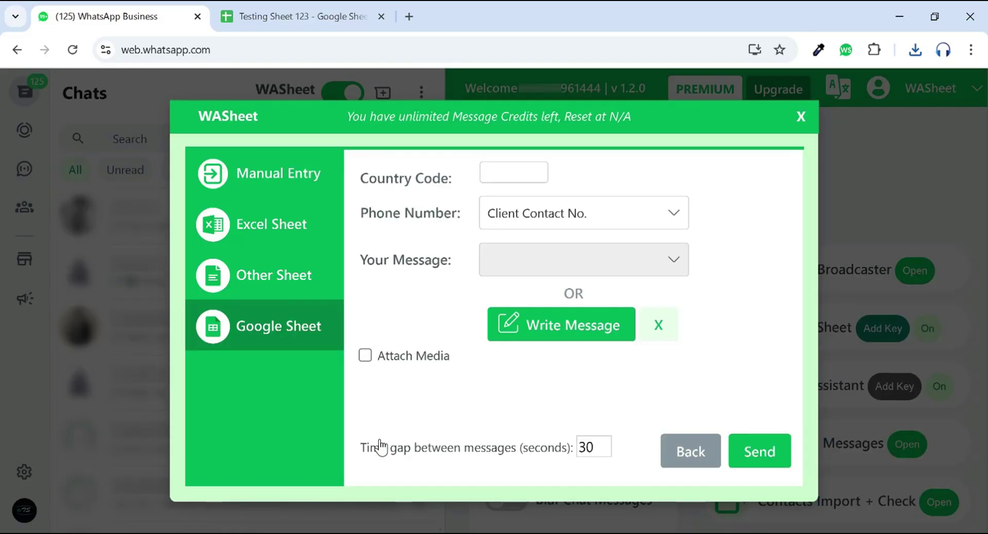
Set the time gap between messages to 2 seconds and send the messages
click(602, 442)
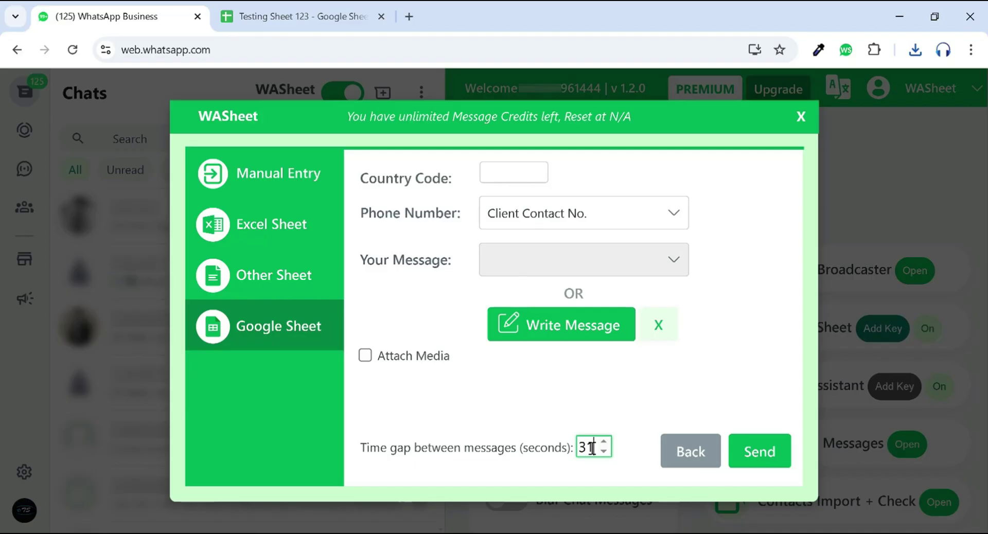
key(BackSpace)
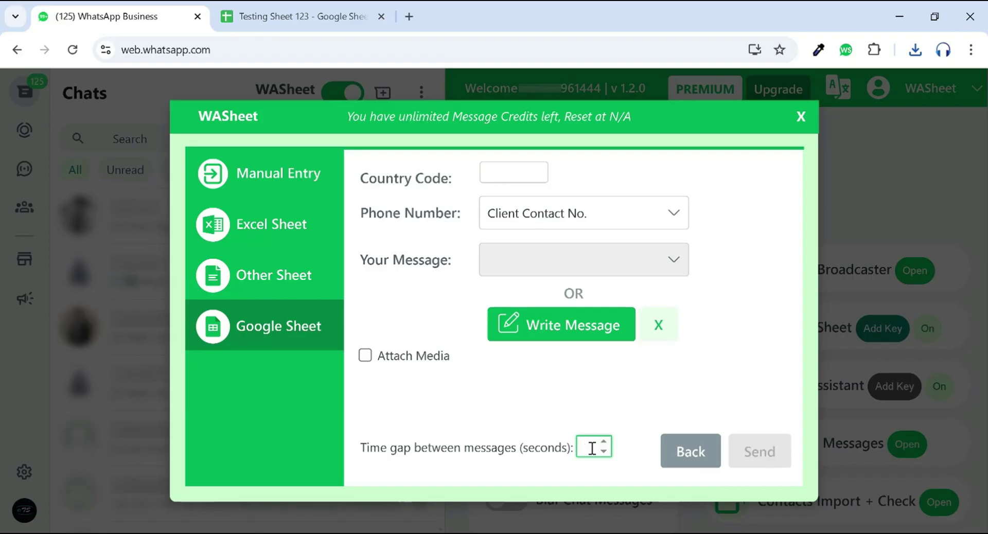
text(2)
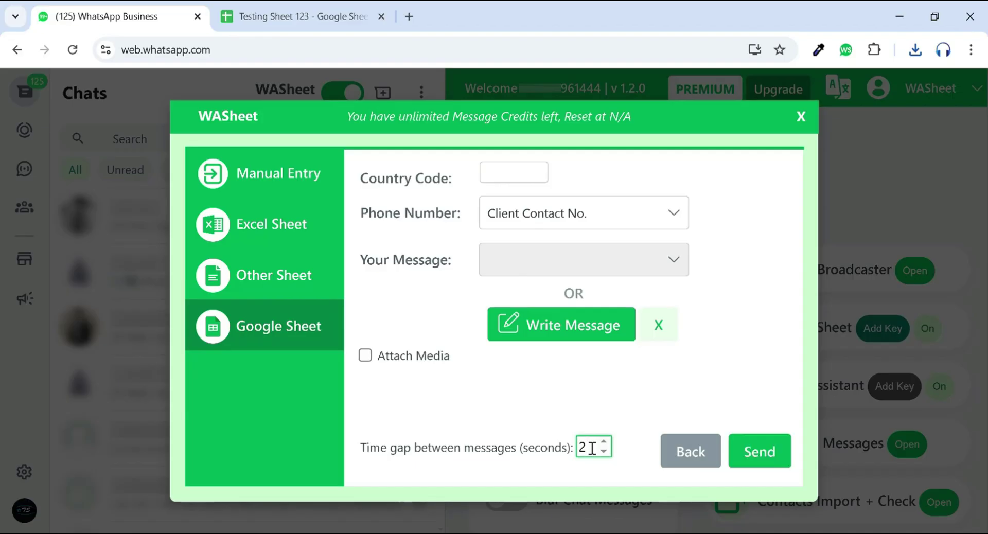
click(785, 464)
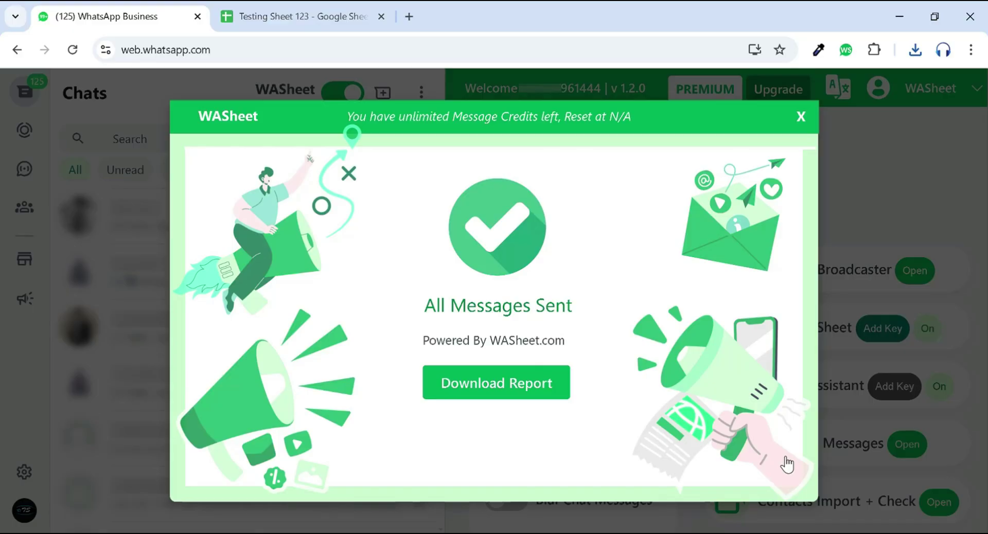
Download the report of the sent messages and return to the WASheet dashboard
click(550, 390)
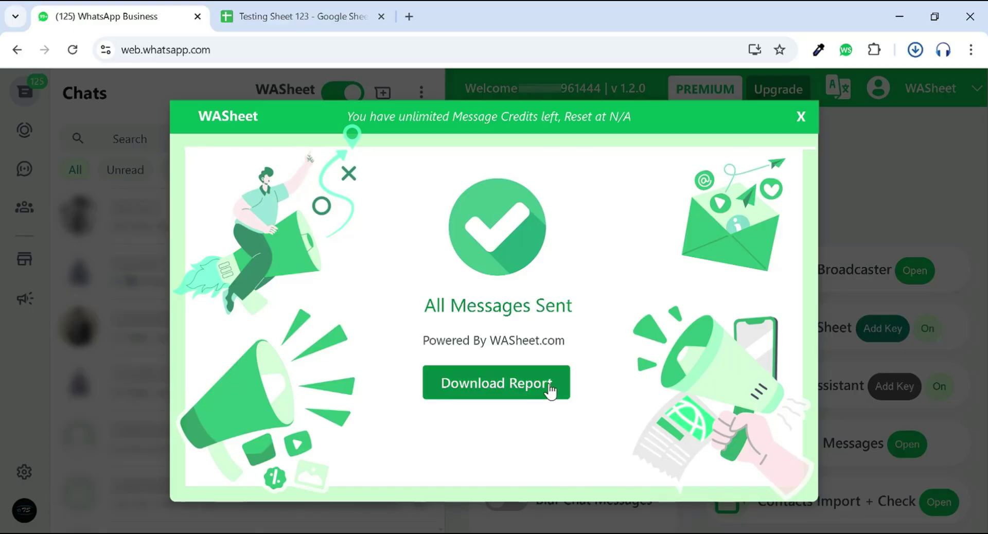
click(770, 95)
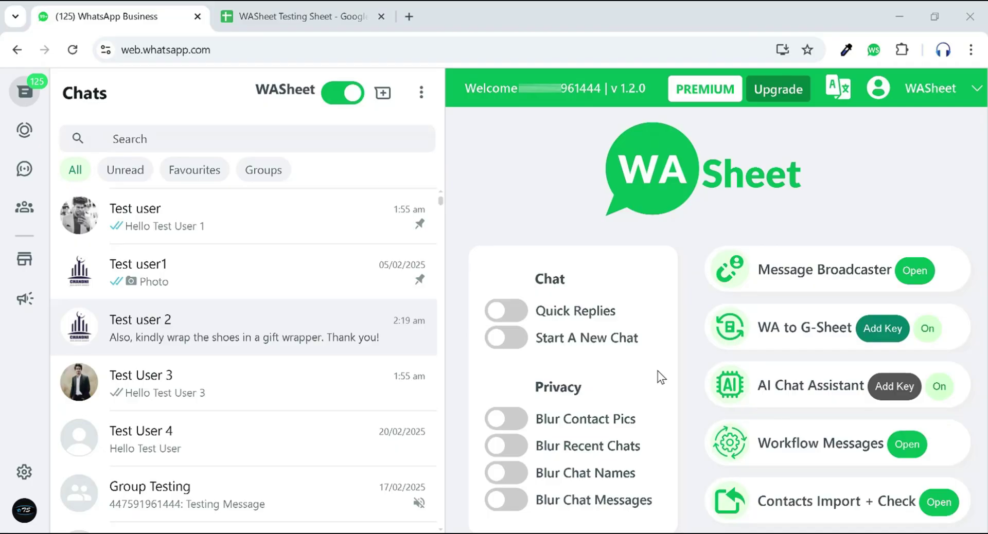
Check the stored response key for WA to G-Sheet and turn the WA to G-Sheet feature on
click(883, 324)
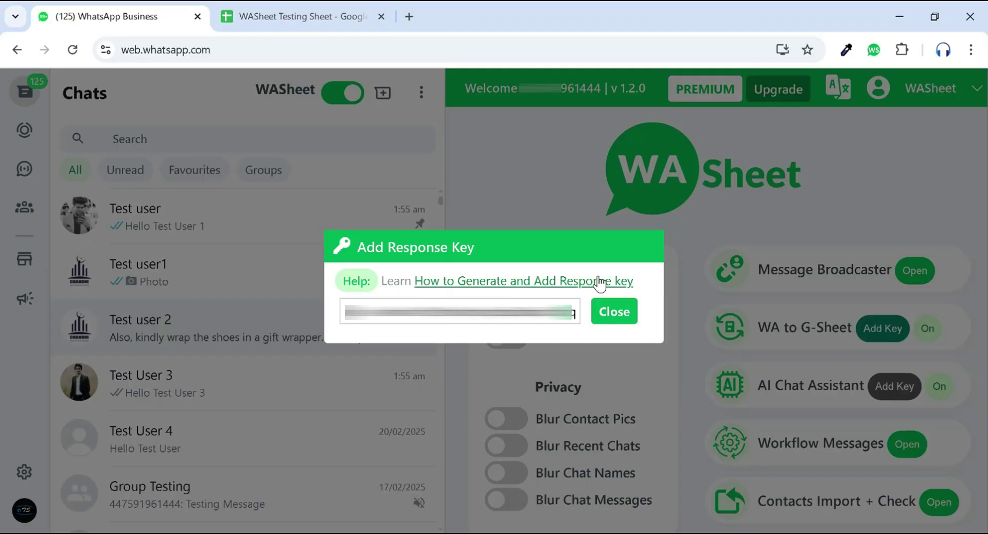
click(621, 314)
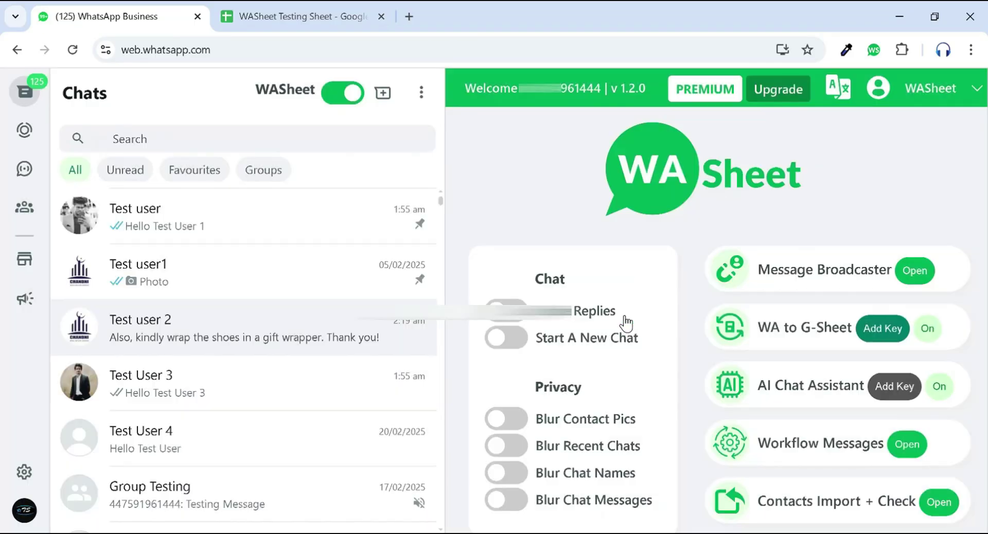
click(927, 329)
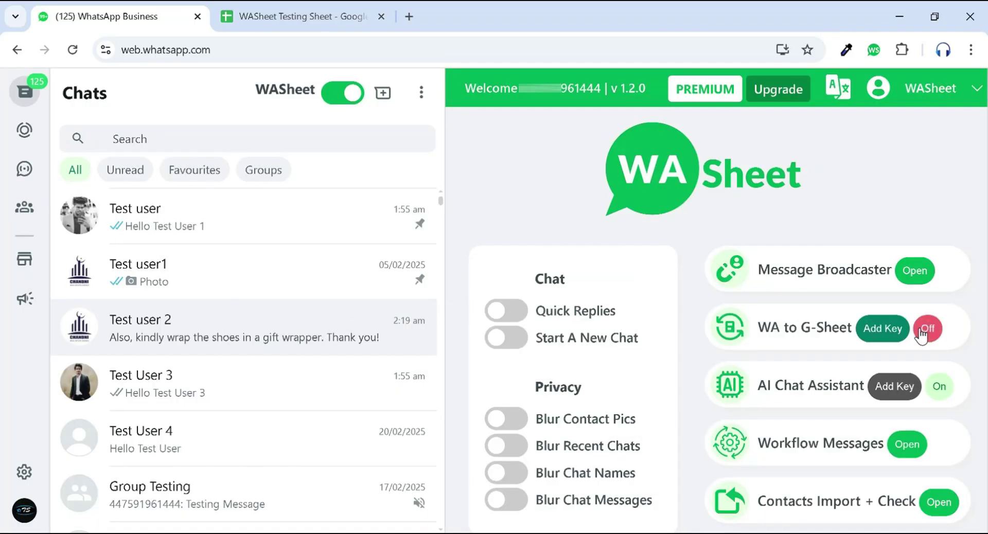
Open the Test user 2 chat containing the sports shoes order
click(252, 265)
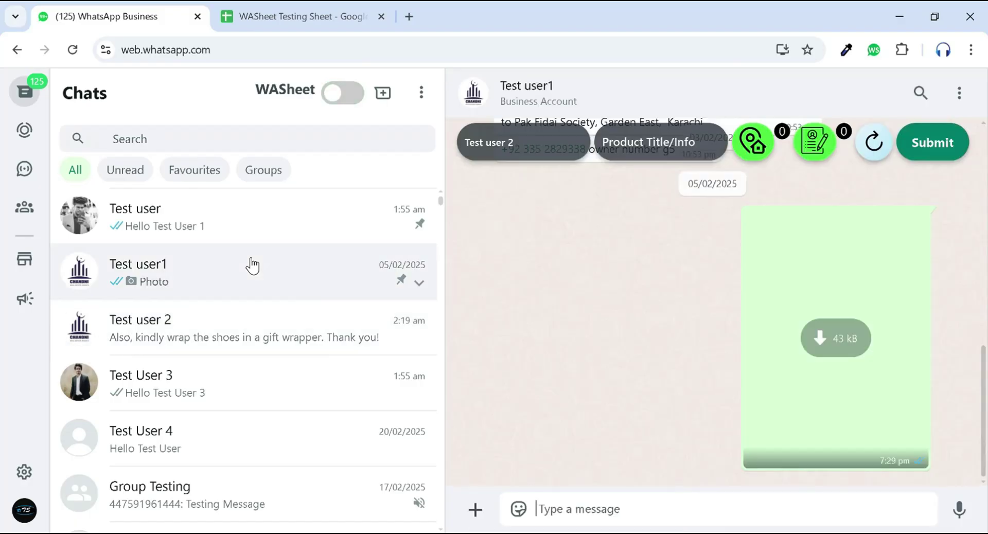
click(252, 342)
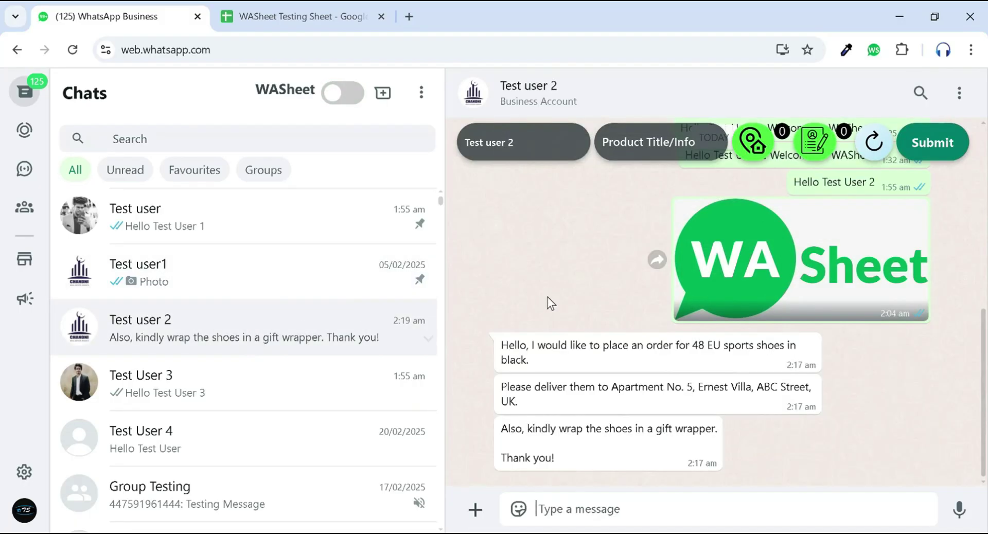
Capture the delivery message as the address, and the gift wrapper and sports shoes order messages as extra information
click(759, 152)
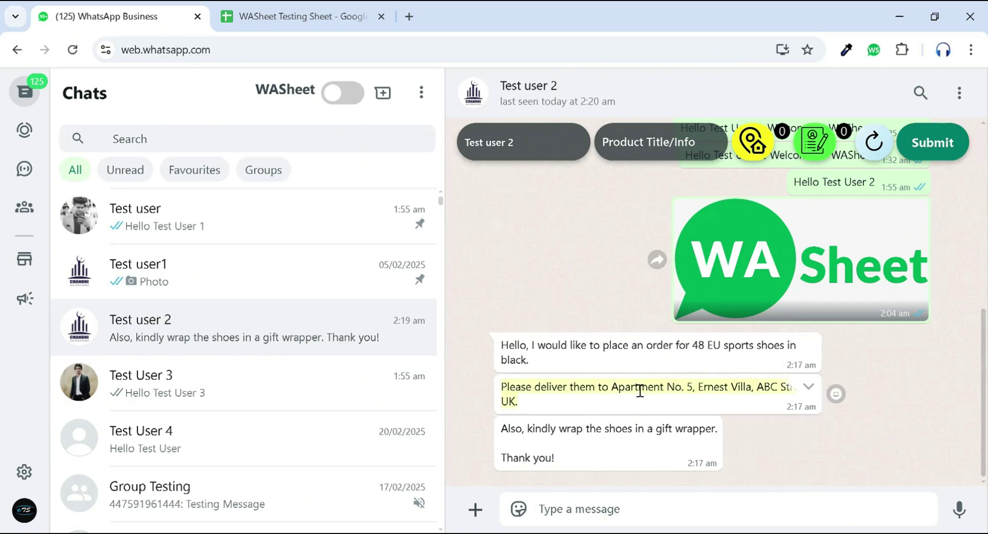
click(753, 147)
click(824, 151)
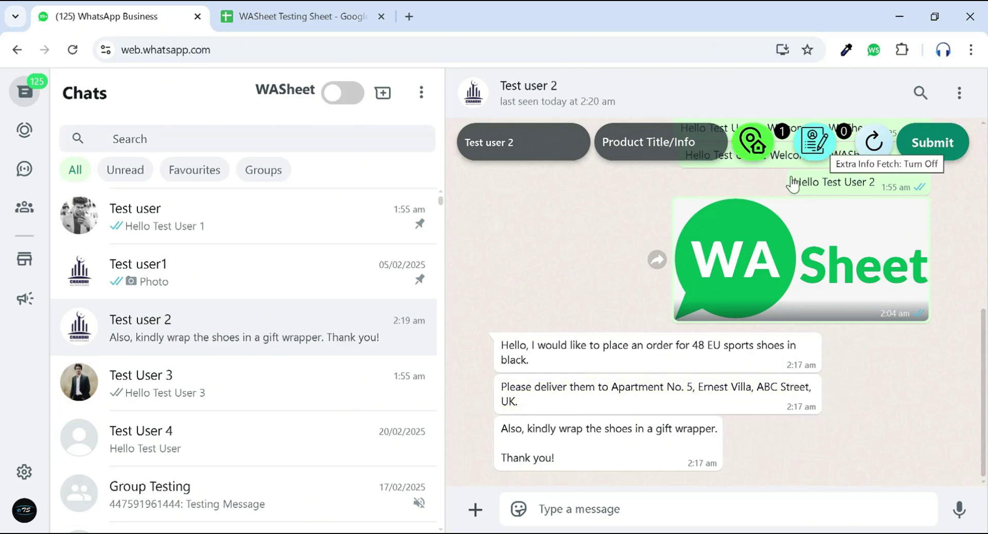
click(623, 428)
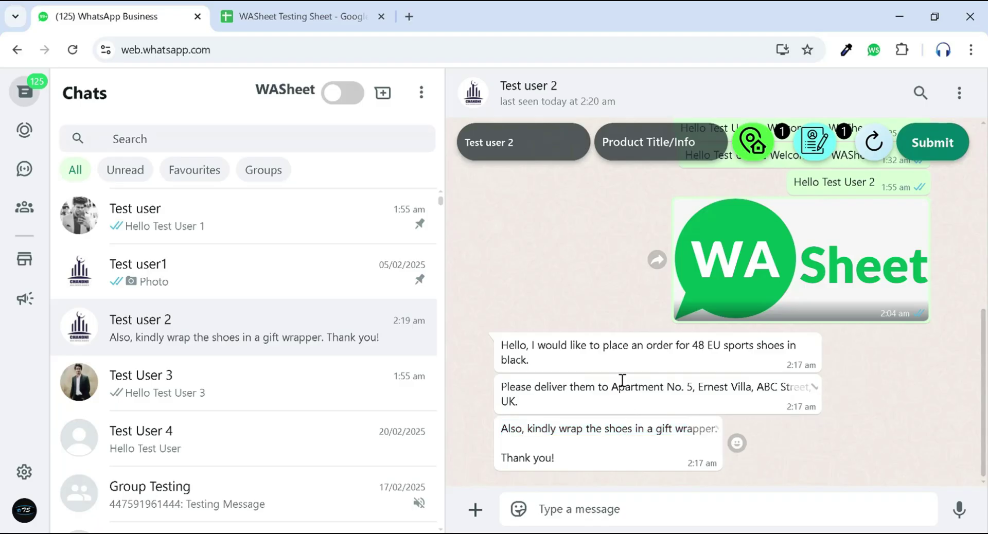
click(614, 351)
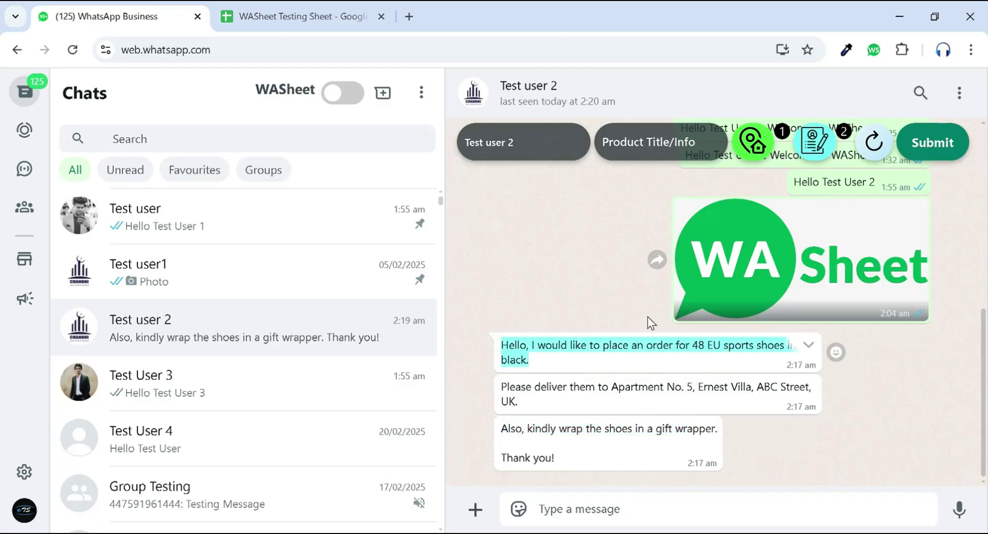
click(816, 153)
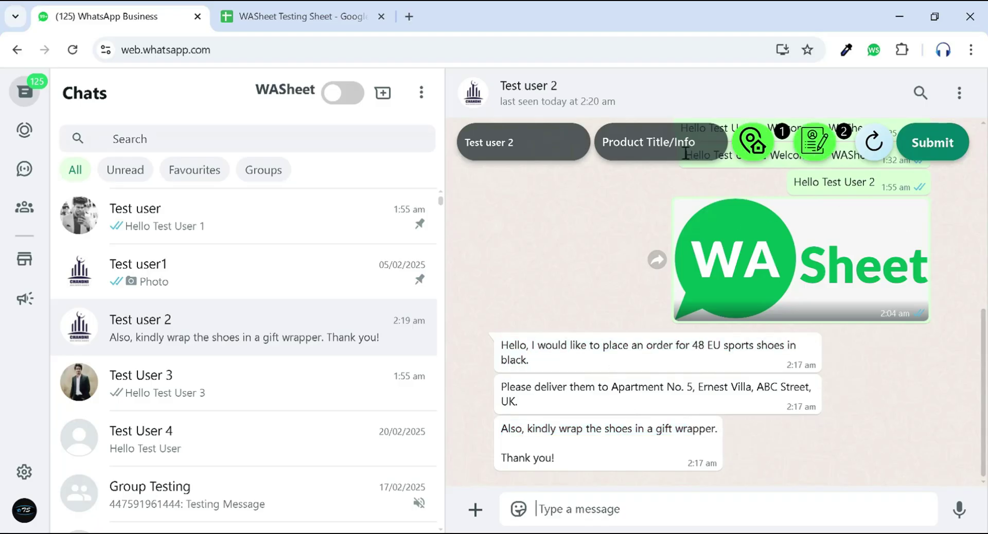
Submit the order with the product title 48 Eu Shoes Black and check its row in the WASheet Testing Sheet
click(623, 150)
text(48 EU Sho)
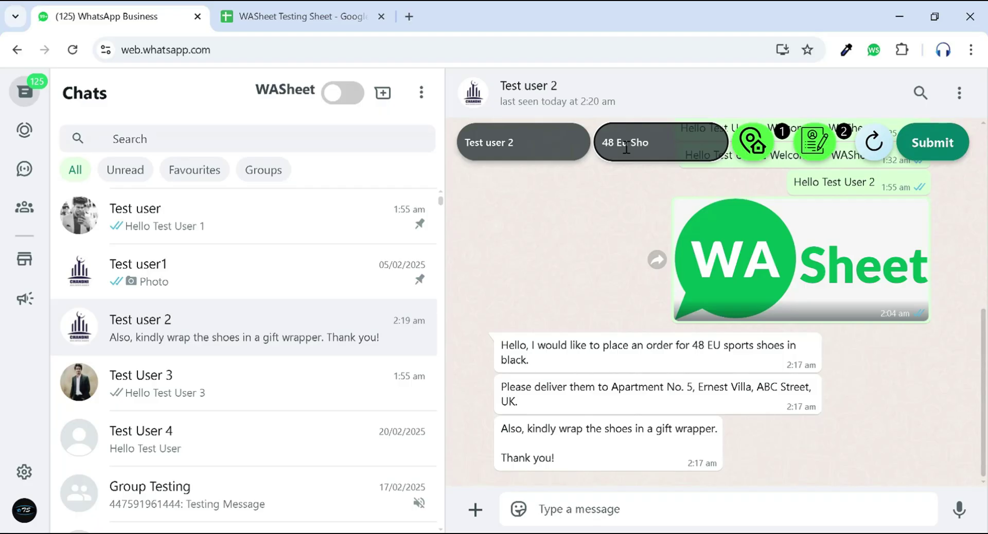
text(es Black)
click(944, 144)
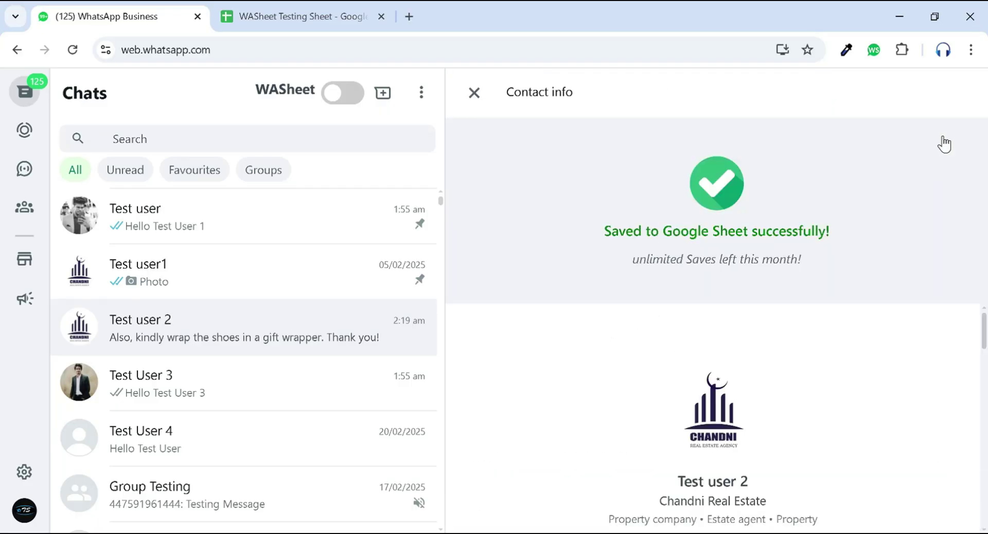
click(302, 16)
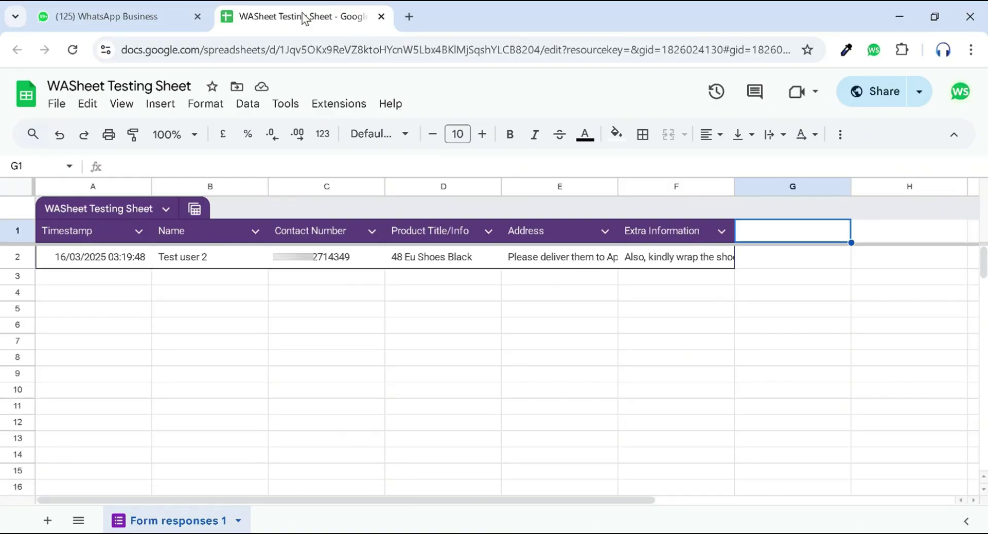
key(ctrl+w)
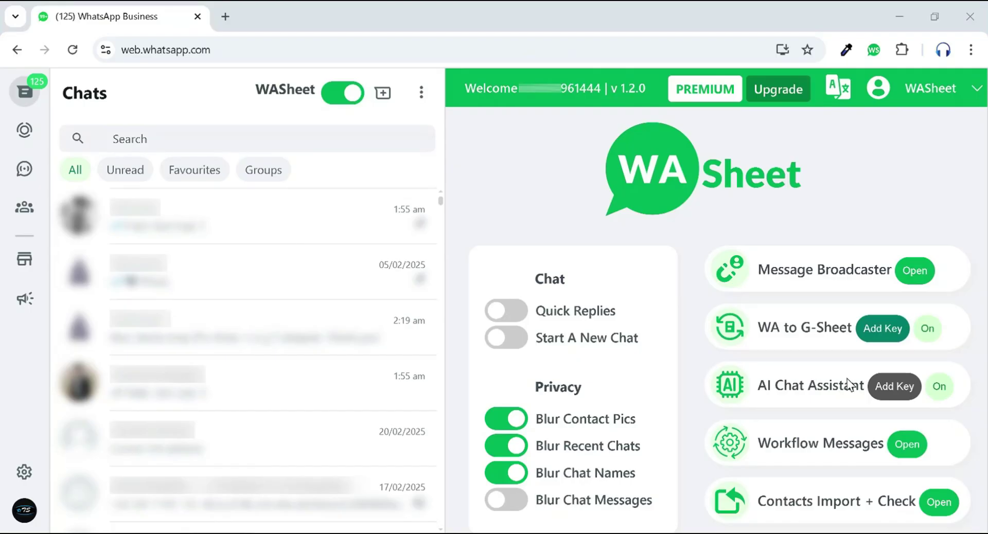
Check the stored OpenAI API key for the AI Chat Assistant and turn the assistant on
click(906, 391)
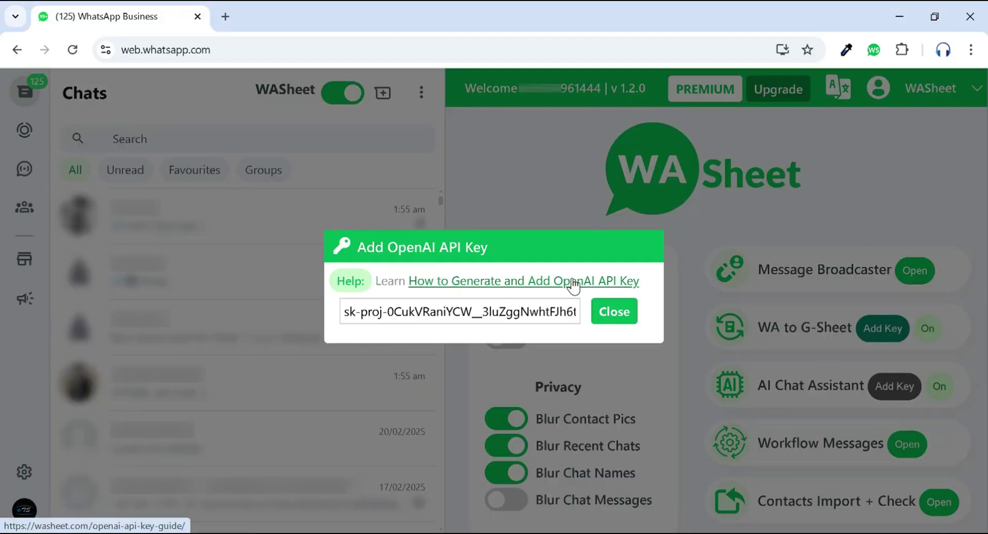
click(627, 311)
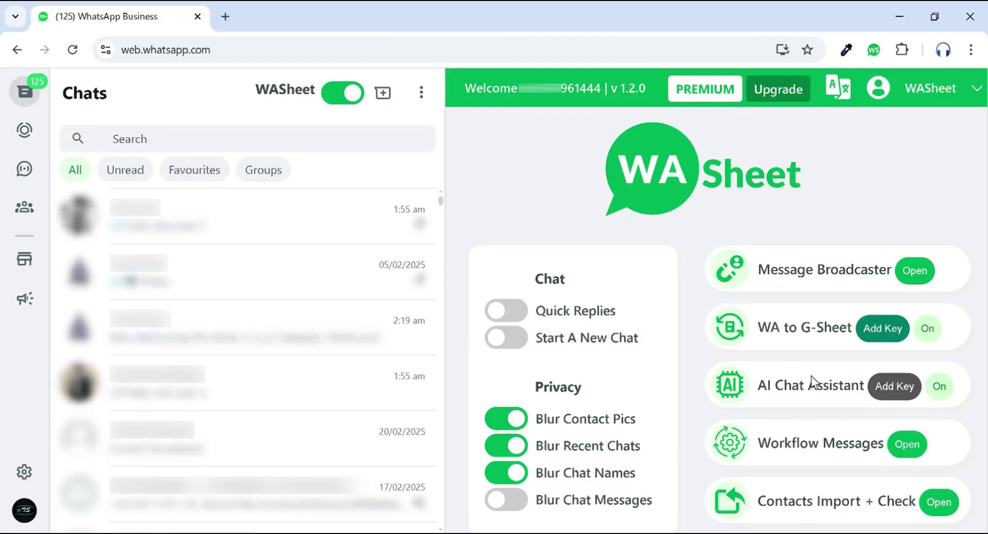
click(941, 388)
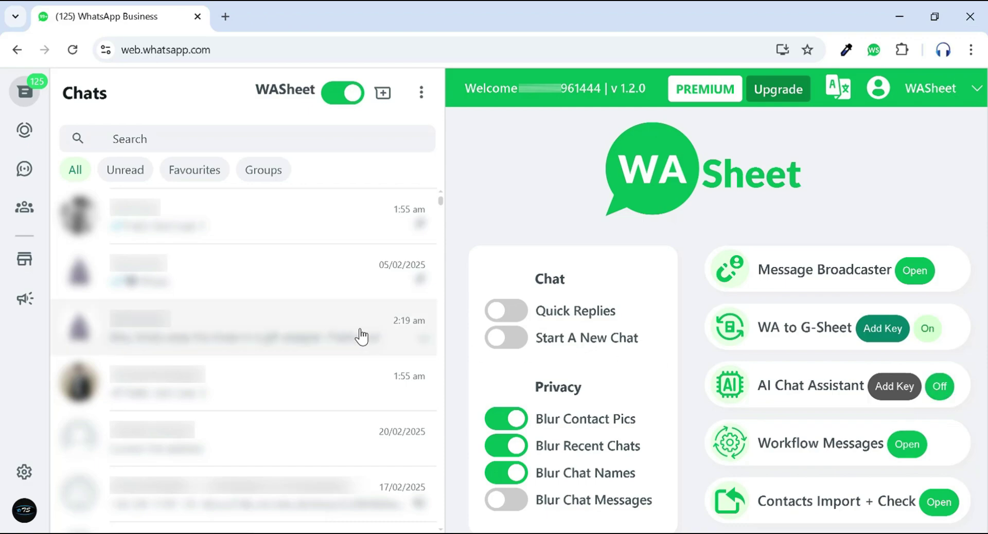
Send hello to the AI assistant in the sports shoes order chat and ask it to analyze the chats for a reply
click(327, 329)
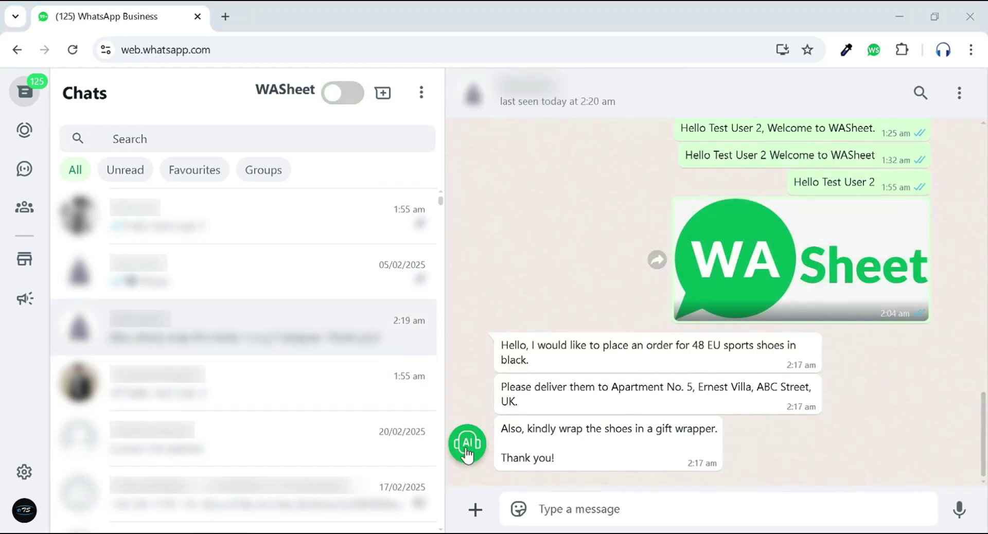
click(466, 451)
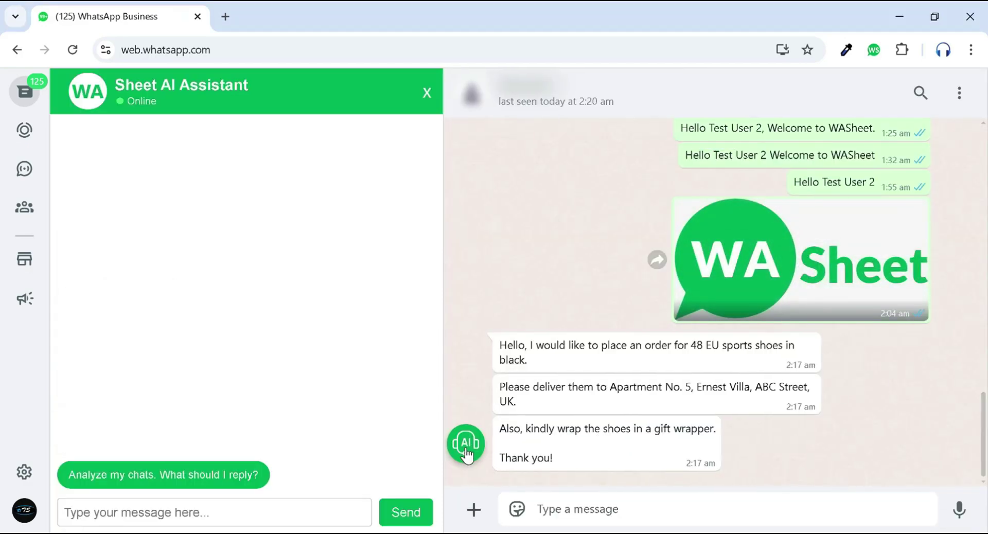
click(278, 502)
text(hello)
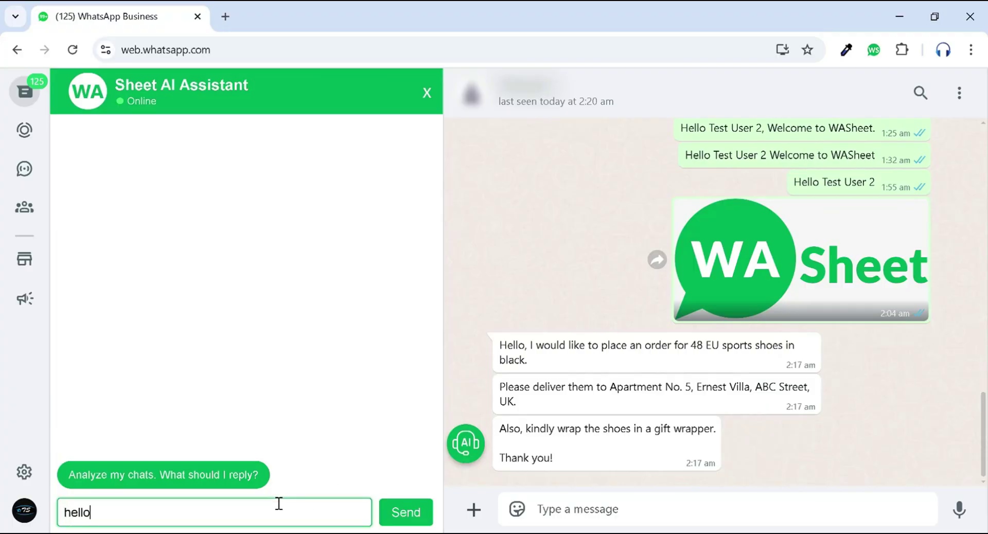
key(Return)
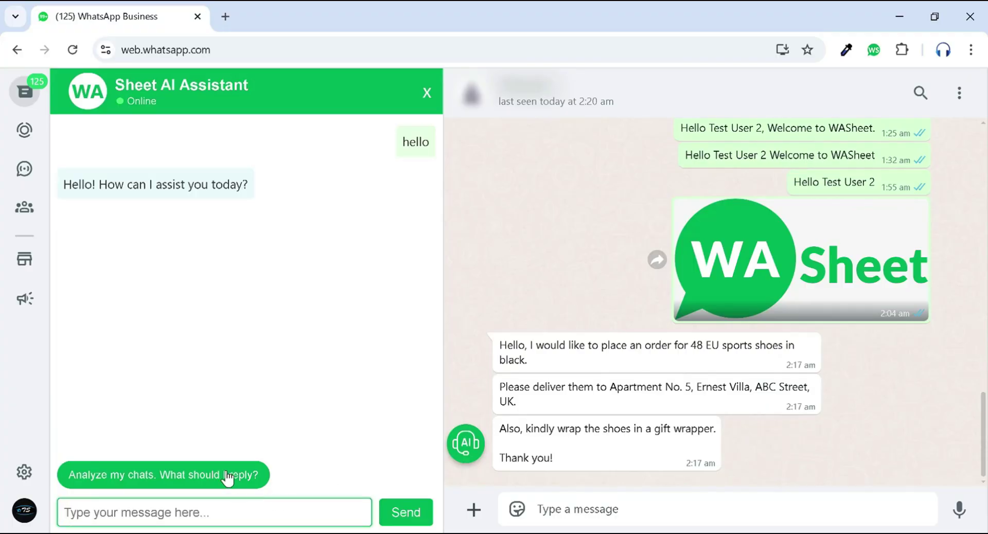
click(228, 477)
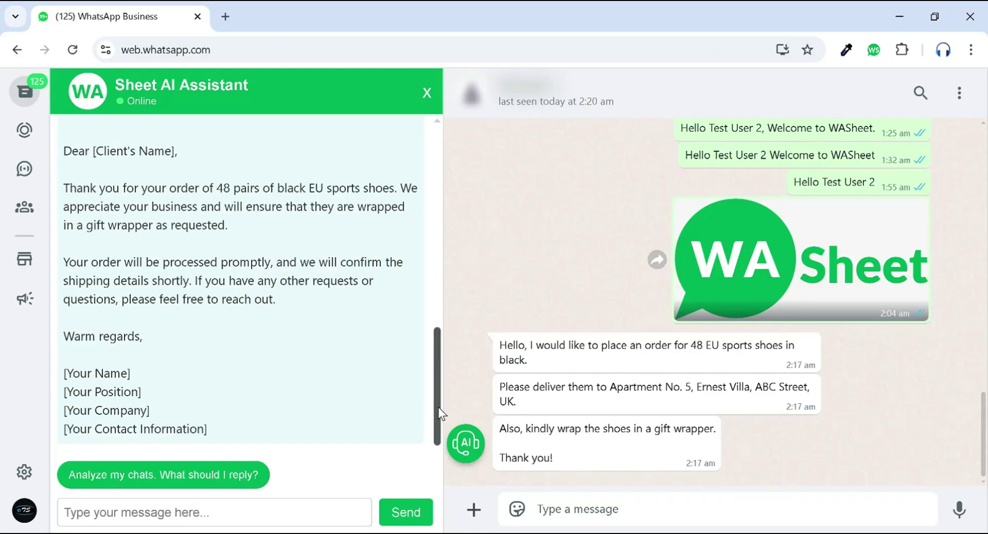
mouse_move(437, 407)
mouse_down()
mouse_move(427, 230)
mouse_move(428, 323)
mouse_move(434, 308)
mouse_move(424, 414)
mouse_up()
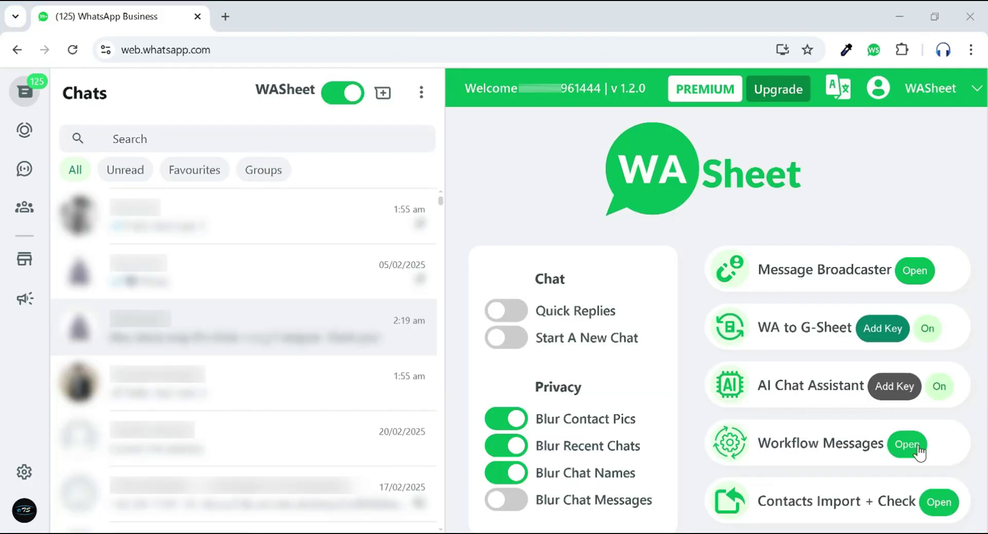
Open Workflow Messages and start writing the response message for a workflow
click(908, 445)
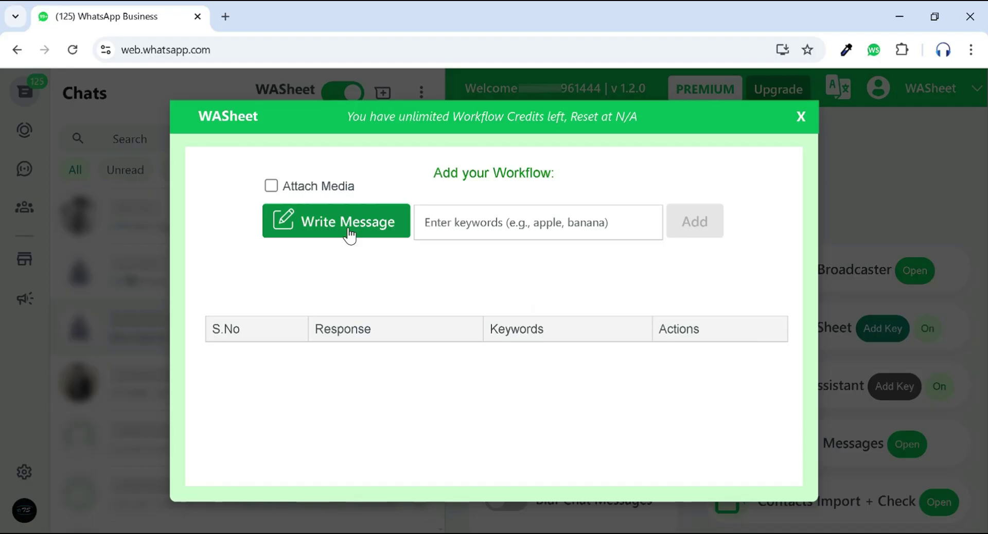
click(349, 236)
text(Any message)
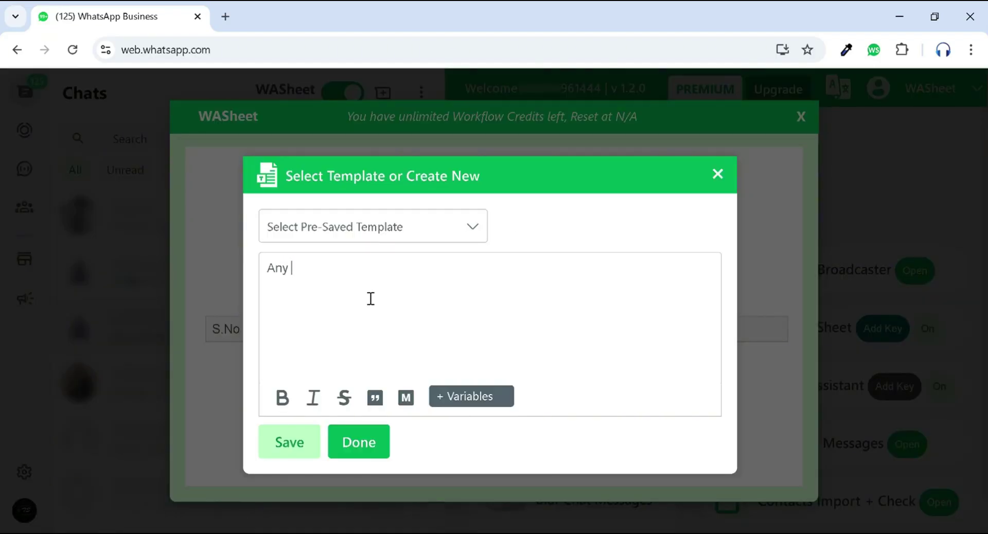
key(ctrl+a)
key(BackSpace)
Use the pre-saved Sample Template 2 as the workflow's response message
click(360, 227)
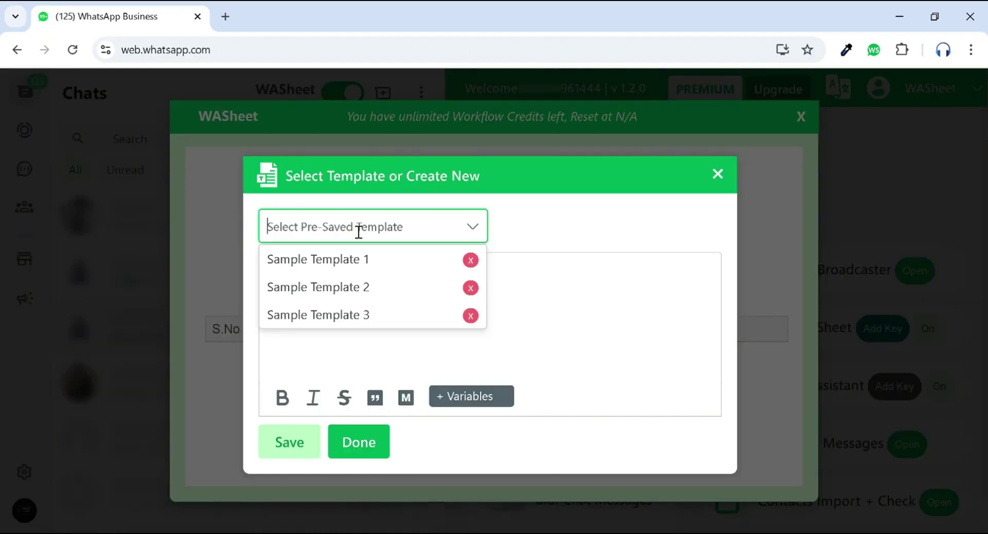
click(360, 286)
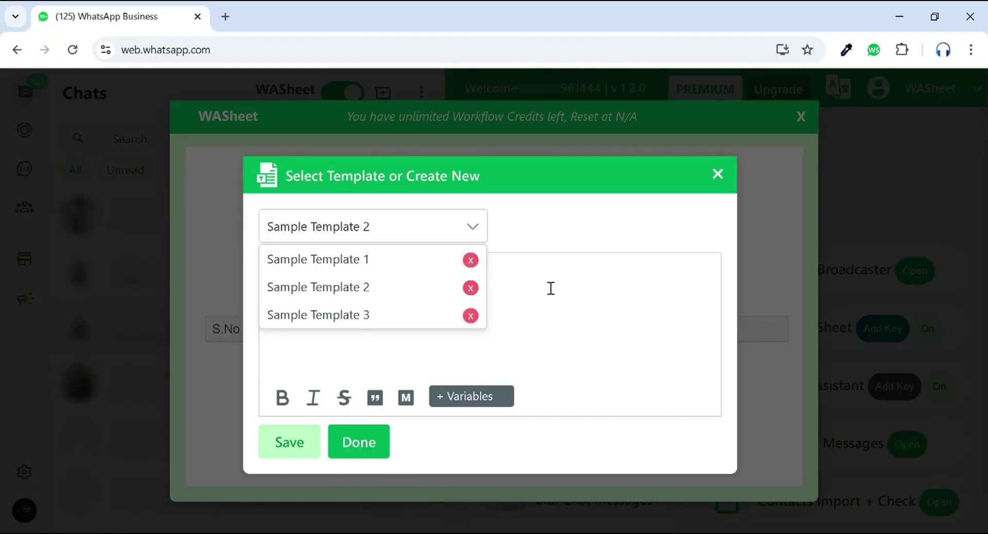
click(363, 443)
Add the workflow with the keywords abc, apple, keyword and no attached media
click(479, 234)
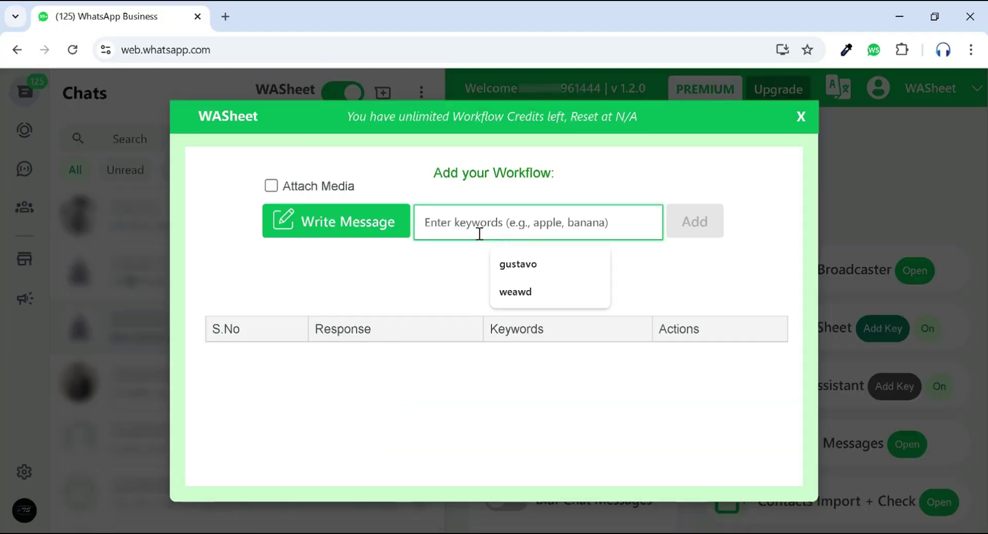
text(abc, )
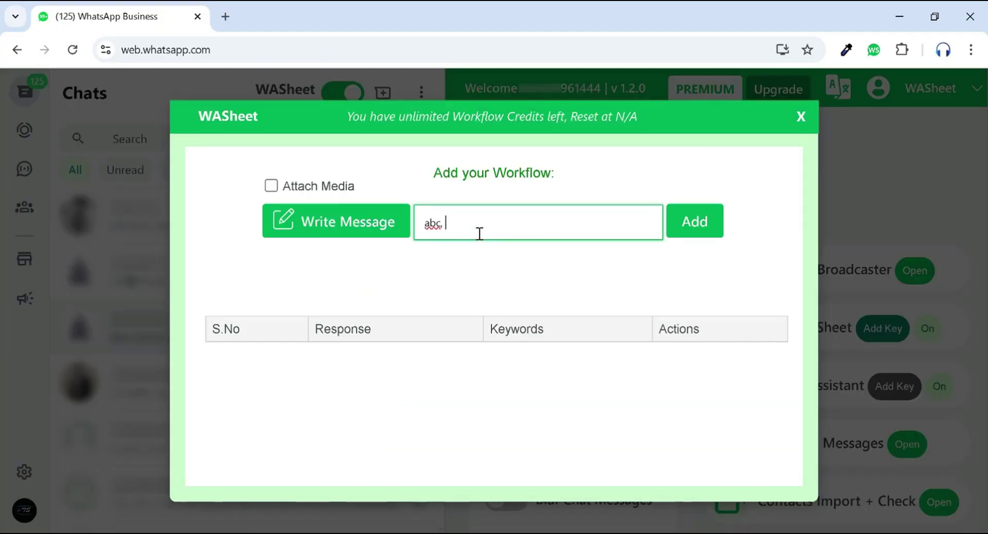
text(apple, keyword)
click(349, 184)
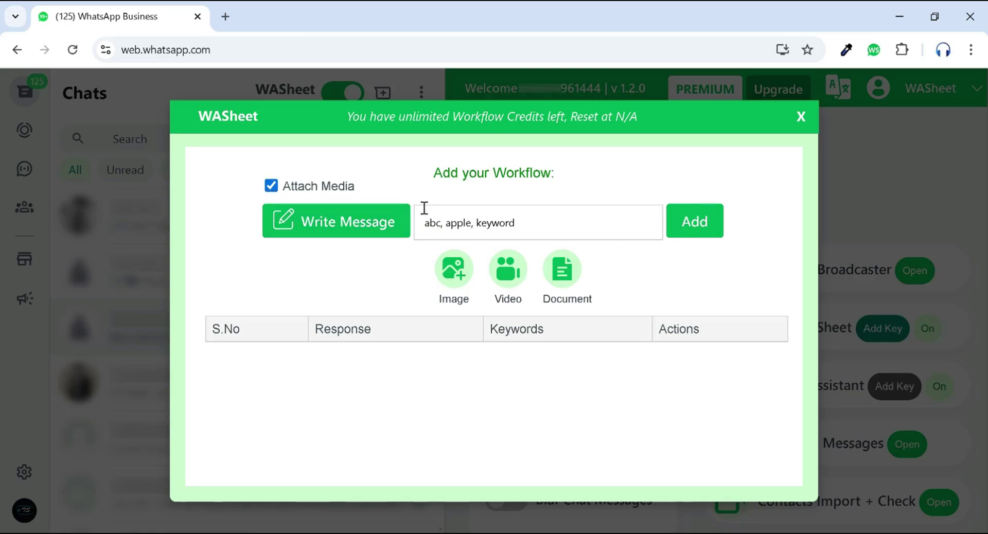
click(341, 181)
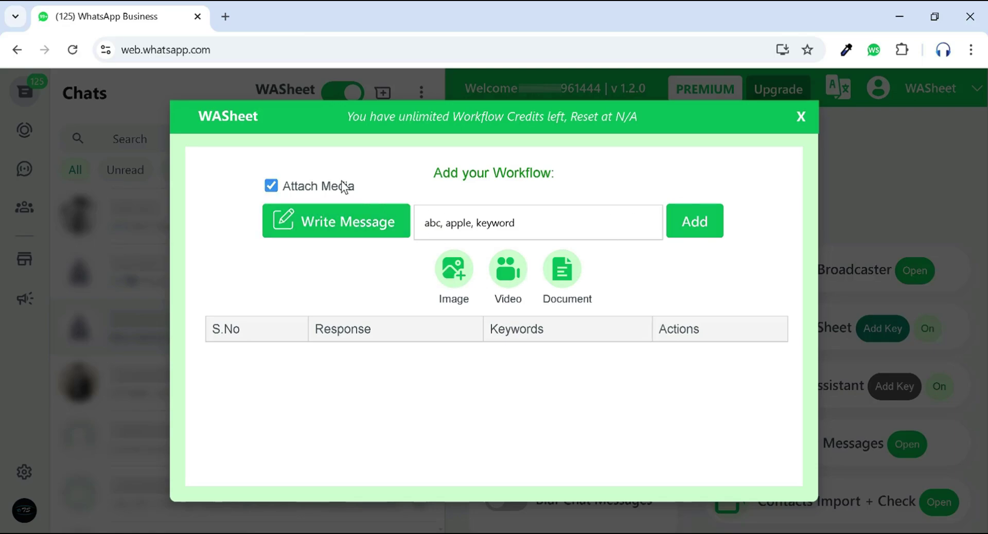
click(695, 222)
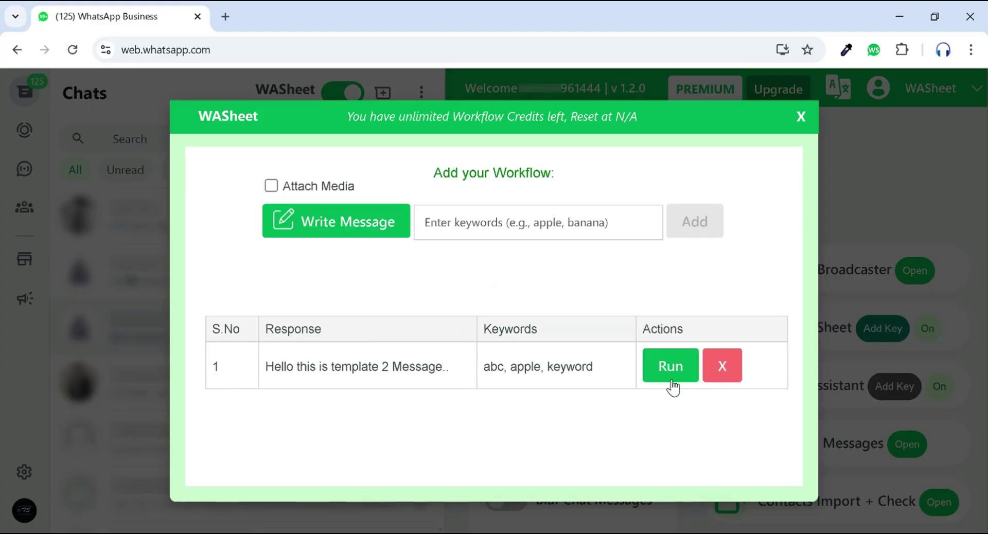
Run the added workflow and return to the WASheet dashboard
click(671, 382)
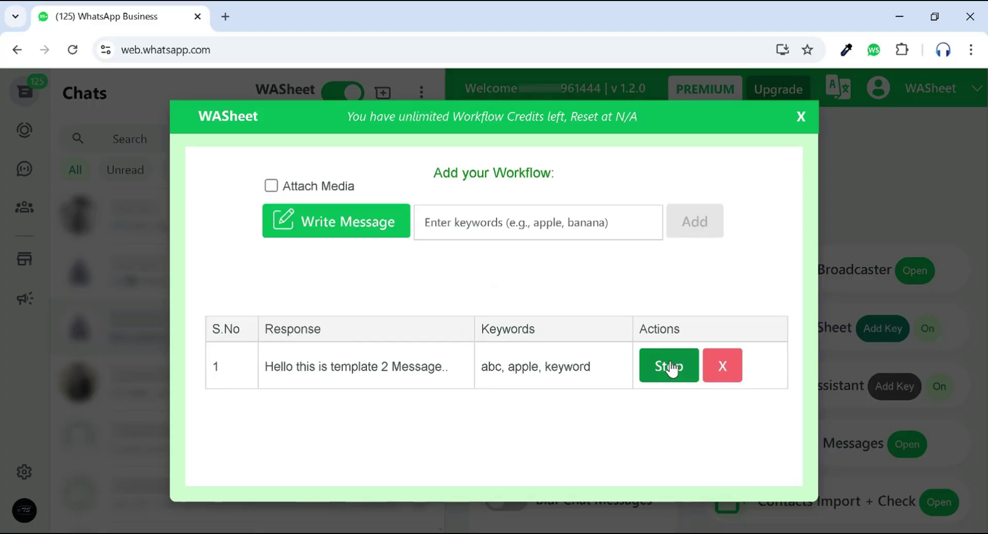
click(671, 370)
key(Escape)
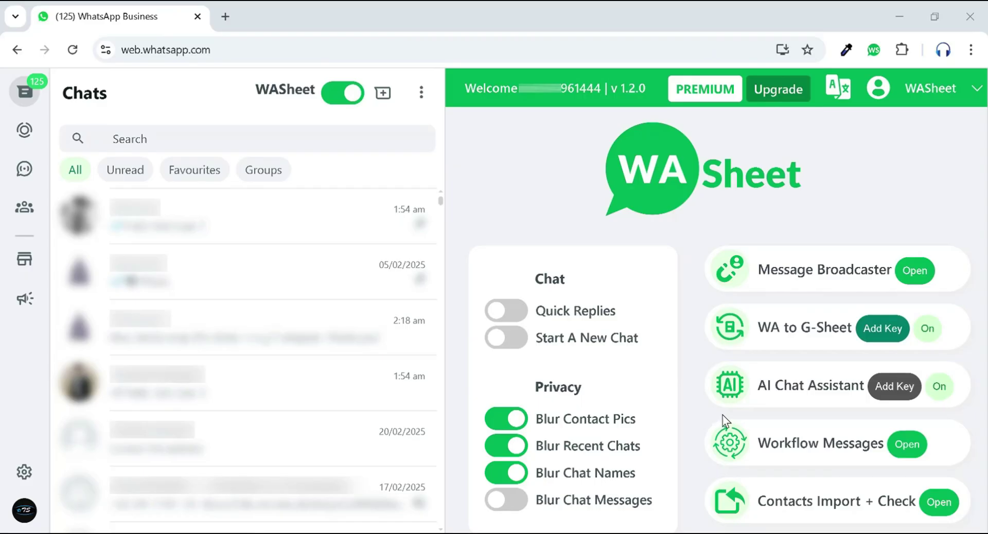
Look through the download options for saved, unsaved and group contacts in Contacts Import + Check
click(937, 502)
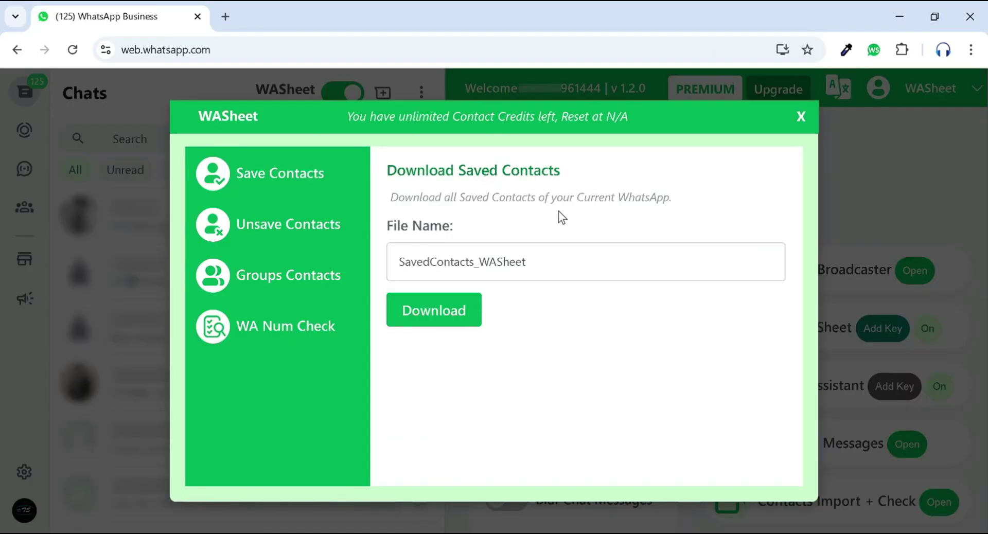
click(323, 213)
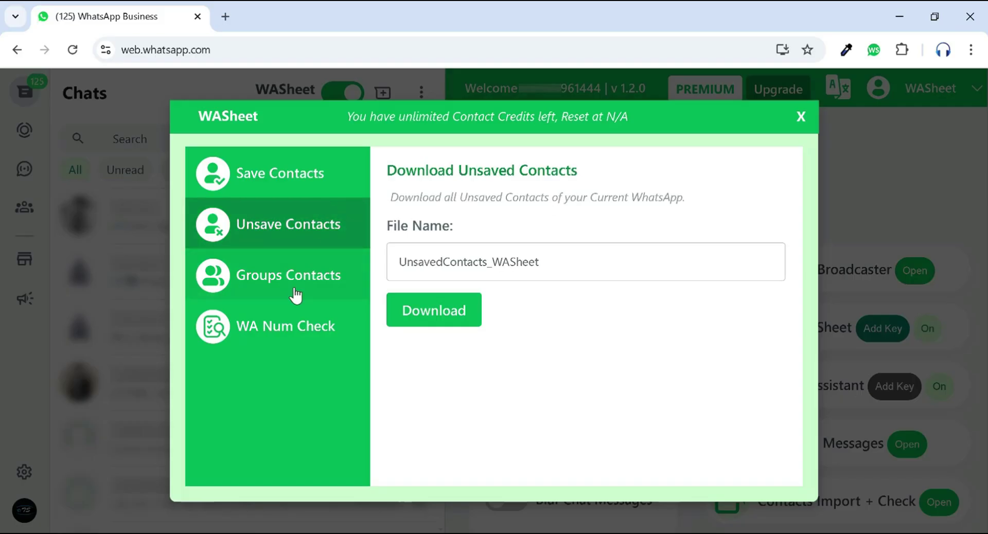
click(317, 295)
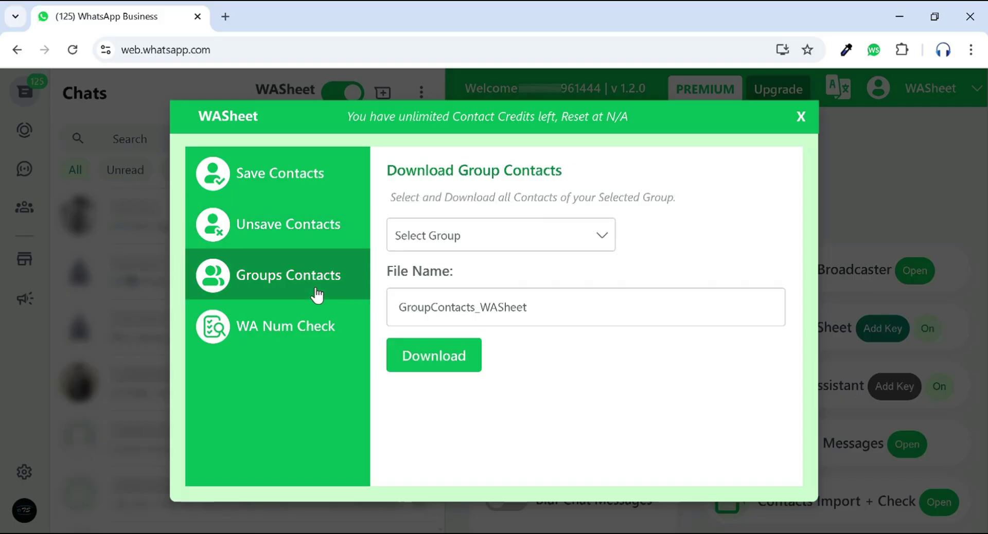
Load test.xlsx into the WA number check and continue with its Sheet1
click(316, 337)
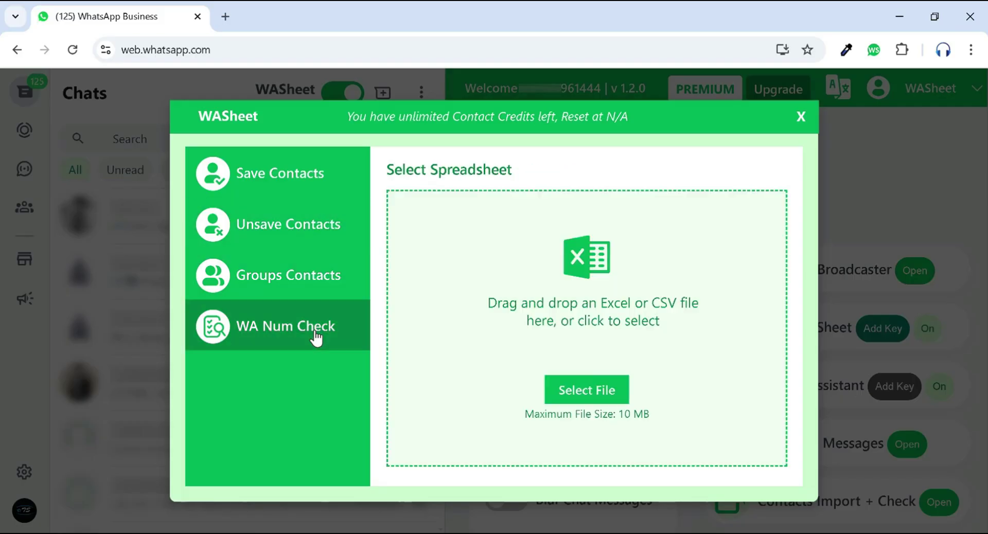
click(565, 409)
double_click(221, 126)
click(530, 255)
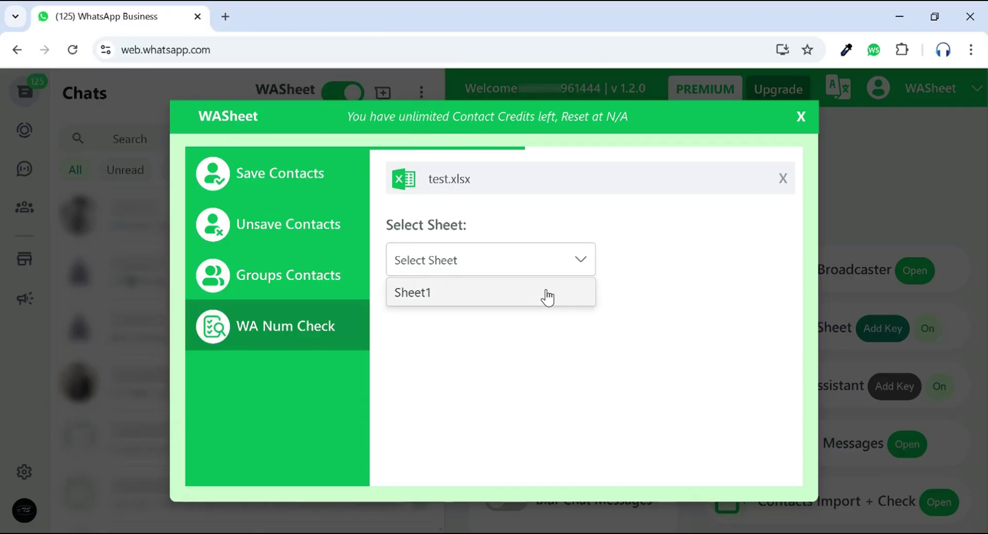
click(547, 297)
click(754, 450)
Choose the phone number column for the WA number check, download the results, and close the contacts tool
click(560, 182)
click(580, 238)
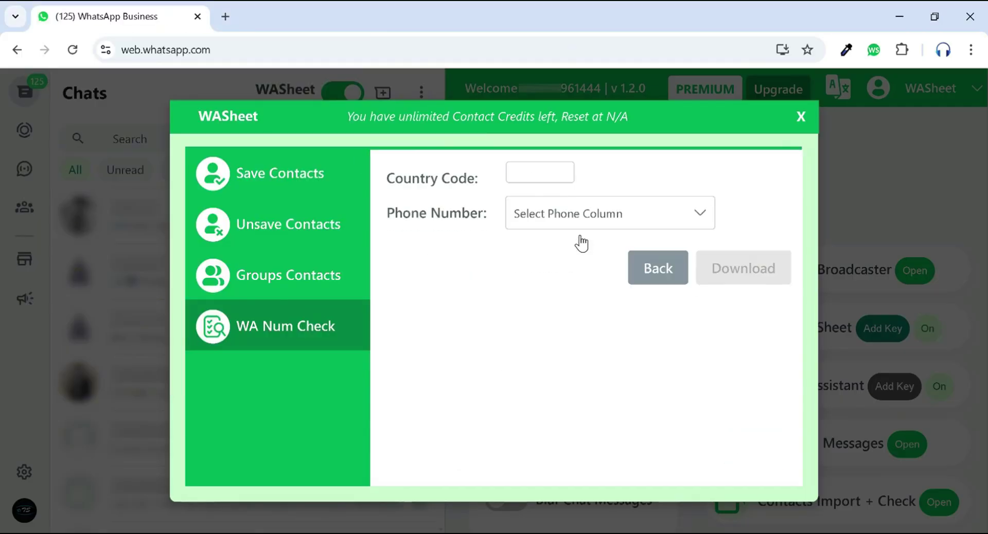
click(582, 226)
click(578, 274)
click(728, 287)
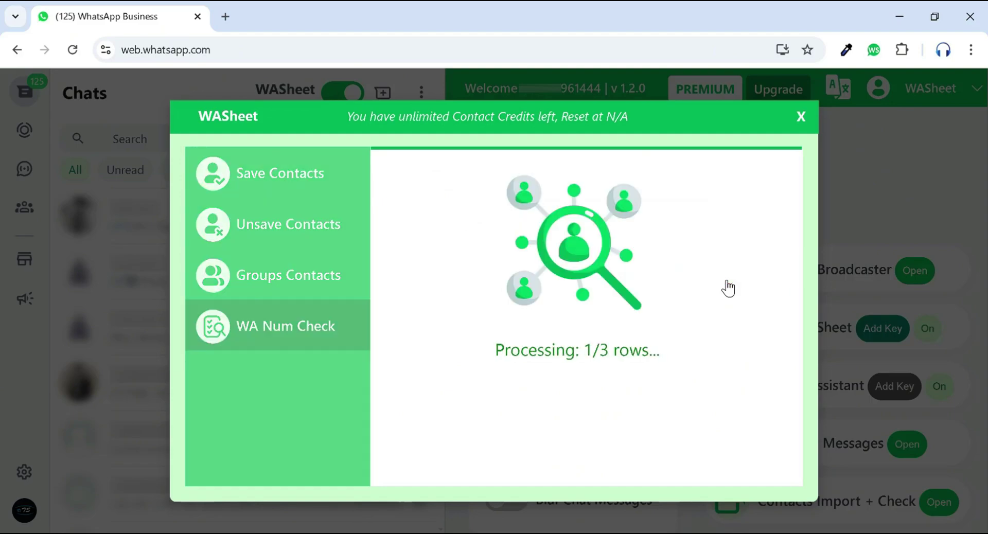
click(802, 118)
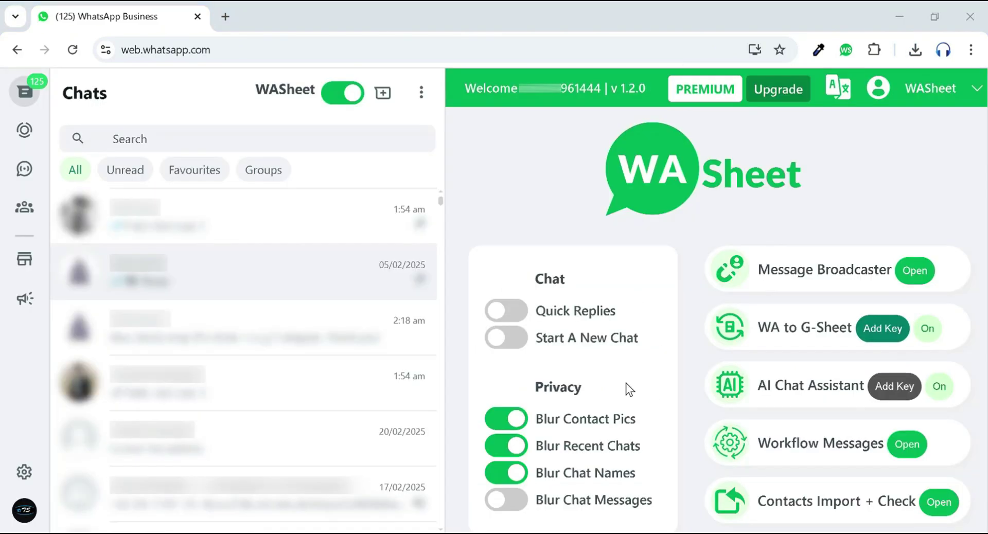
Try out Blur Chat Messages by revealing a blurred message in the third chat, and switch the option off again
click(503, 511)
click(339, 355)
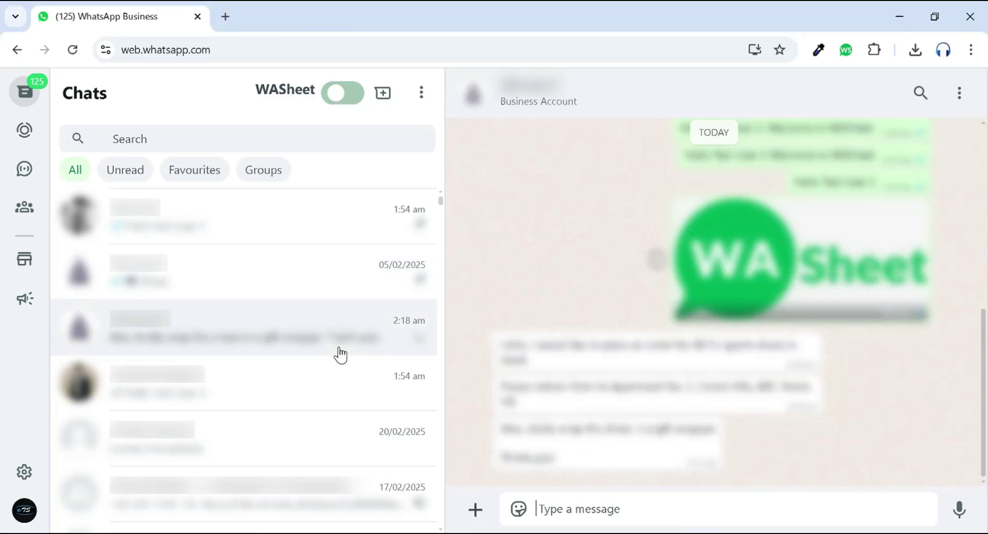
mouse_move(512, 359)
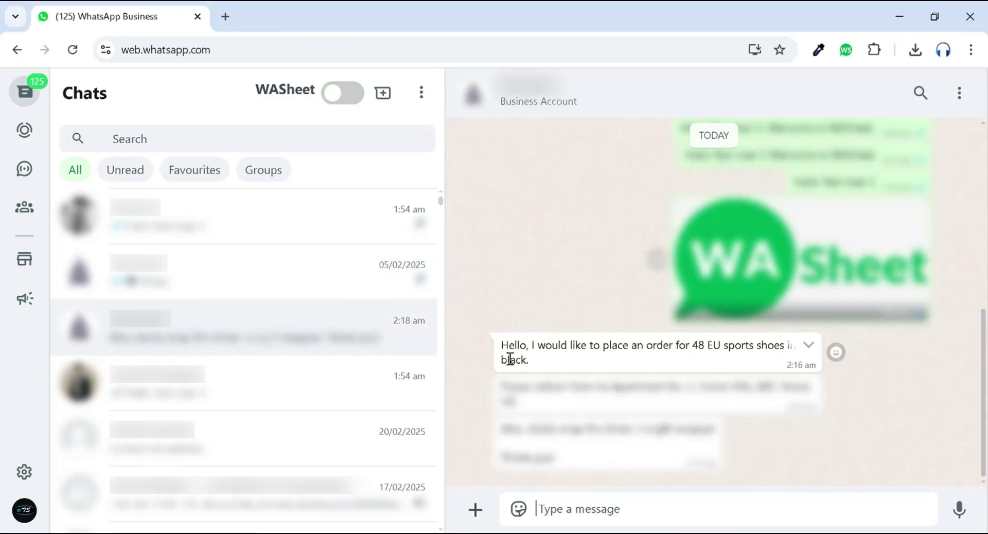
click(335, 94)
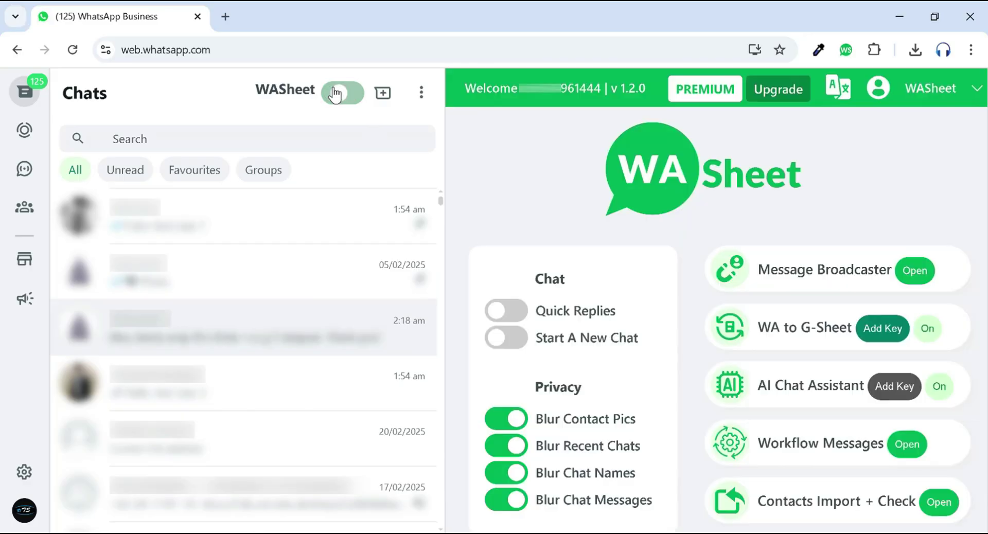
click(511, 511)
Enable Start A New Chat and look at its new-number entry form without starting a chat
click(513, 340)
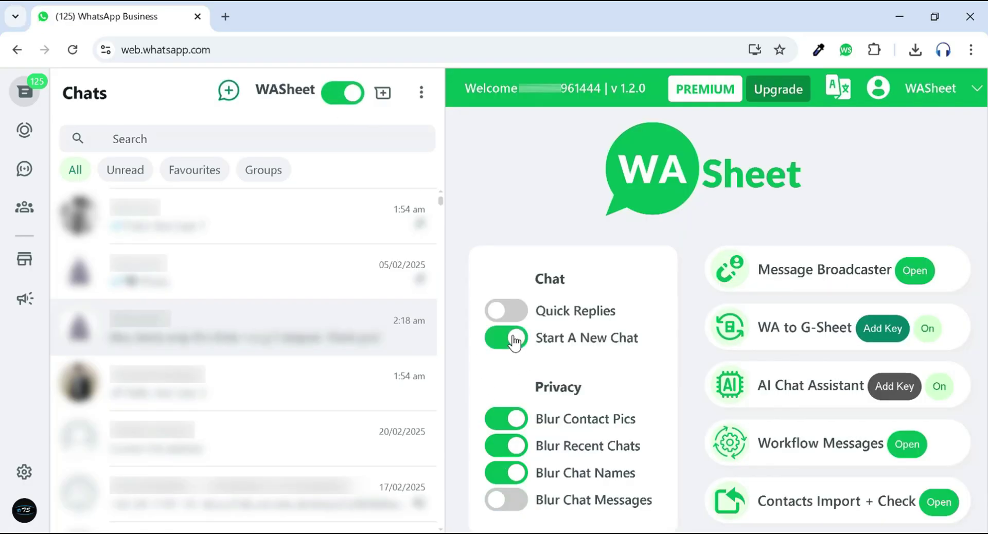
click(228, 91)
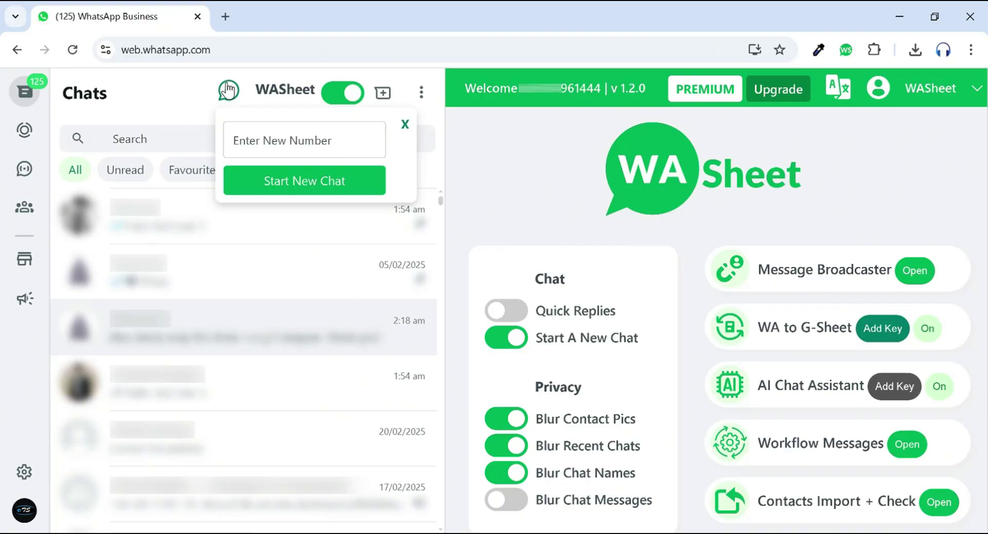
click(307, 148)
click(405, 125)
Enable Quick Replies and save the quick reply "Hello Quick Reply 1" in the third chat
click(506, 310)
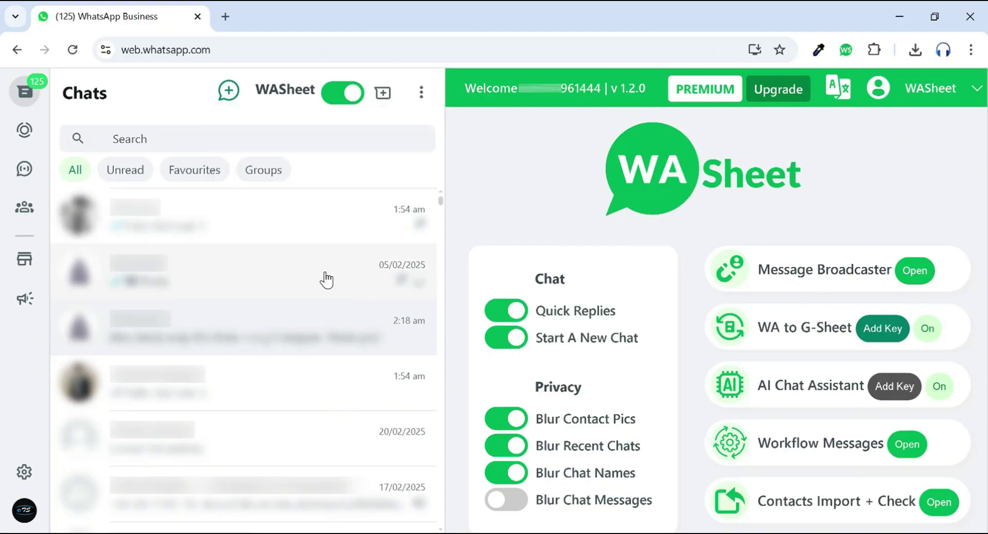
click(326, 313)
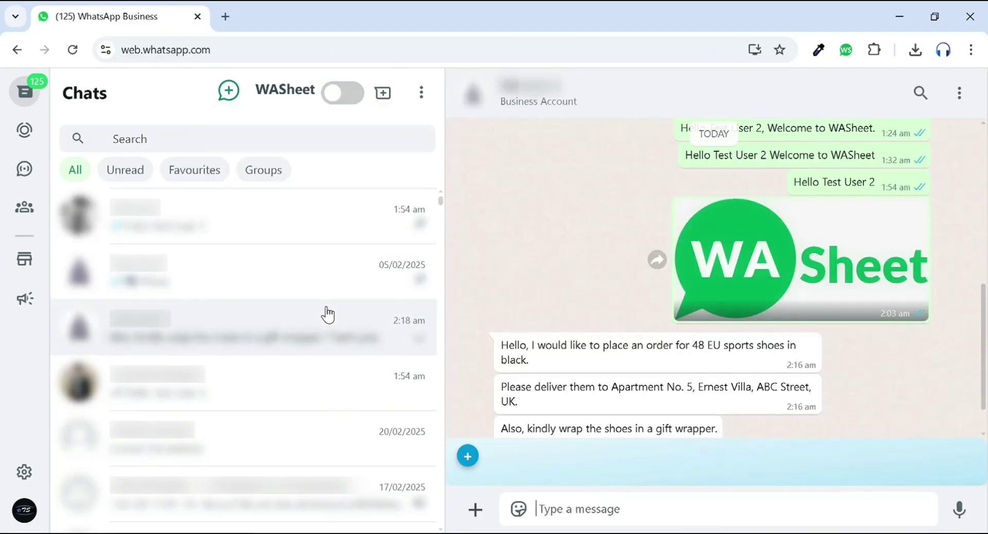
click(466, 456)
text(Hello Quick Reply 1)
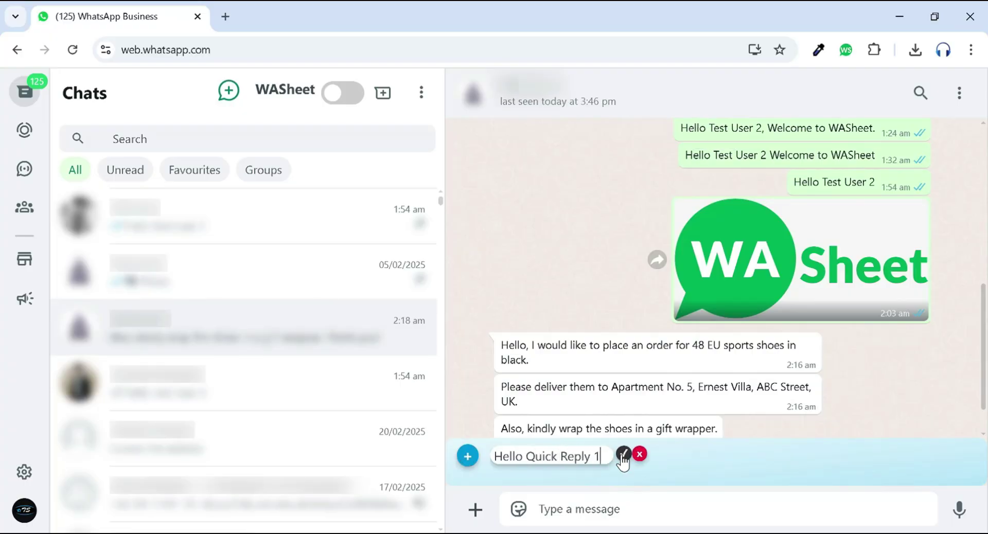
click(622, 456)
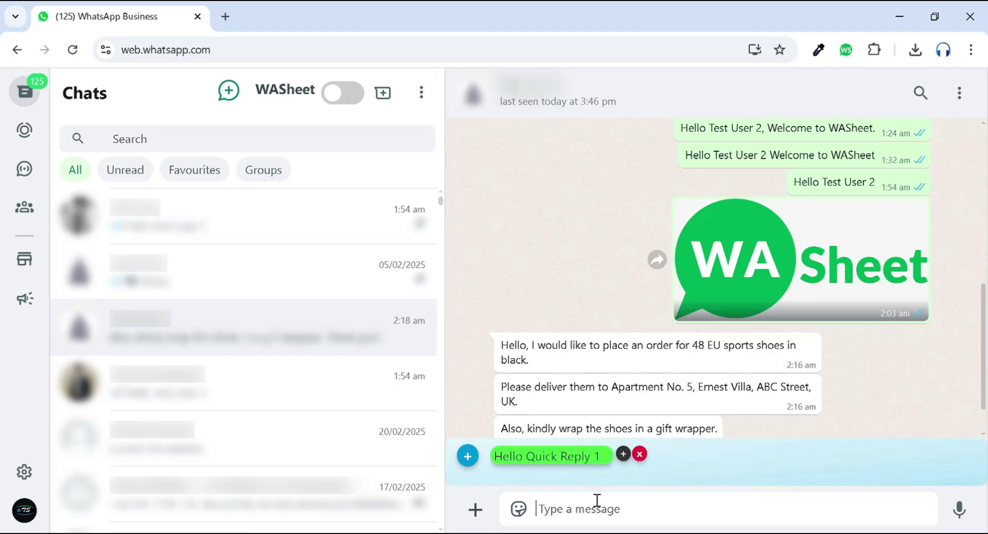
Edit the quick reply text to "Hello Quick Reply 2" and return to the WASheet dashboard
click(603, 456)
key(BackSpace)
text(2)
click(624, 455)
click(467, 457)
click(843, 455)
click(342, 93)
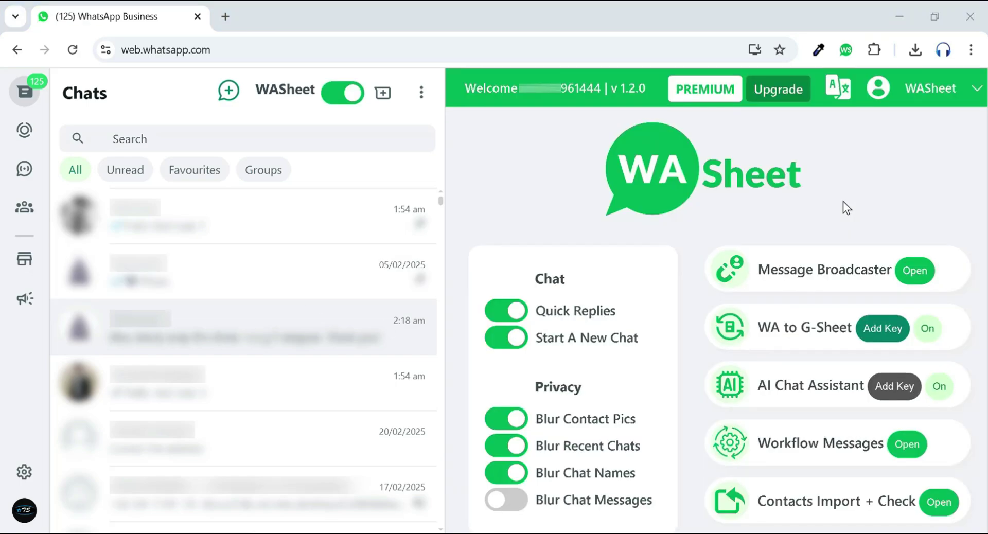
Switch the WASheet interface language through Portuguese, Hindi and Urdu to Arabic, and open the Message Broadcaster in it
click(838, 97)
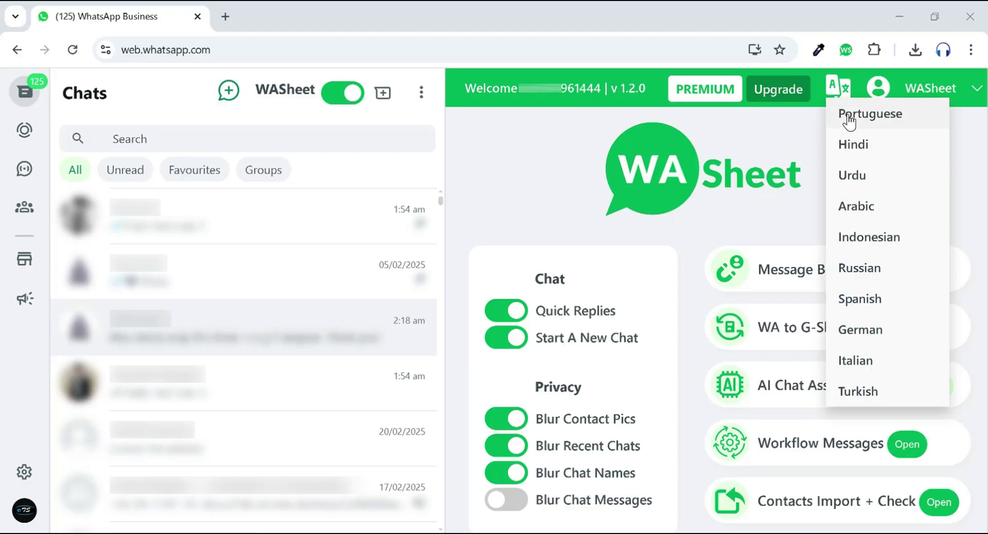
click(849, 120)
click(864, 149)
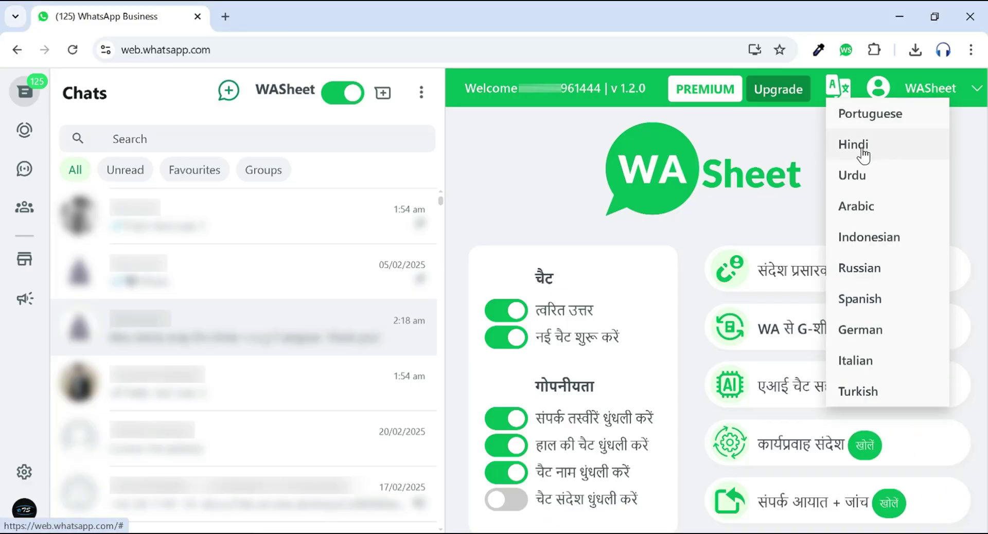
click(875, 182)
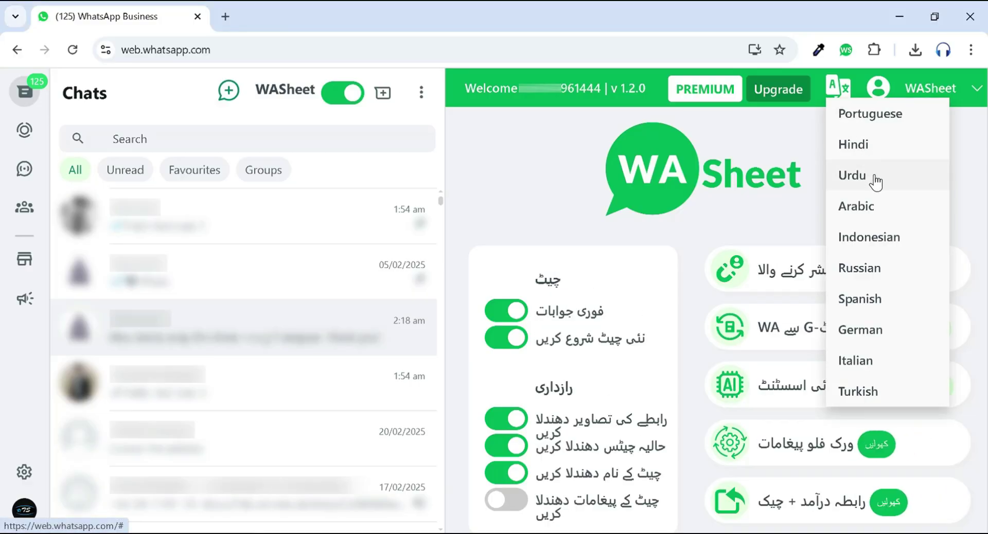
click(890, 210)
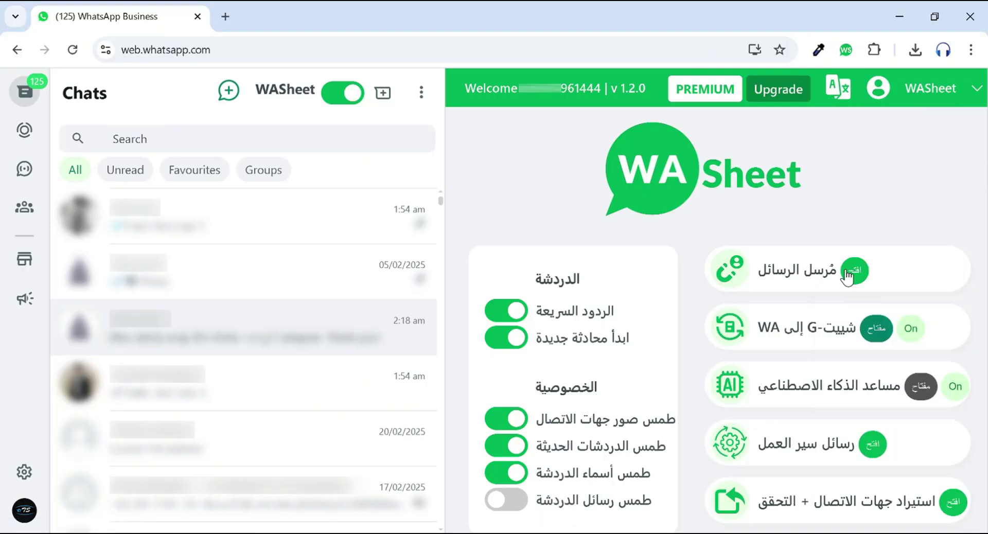
click(847, 276)
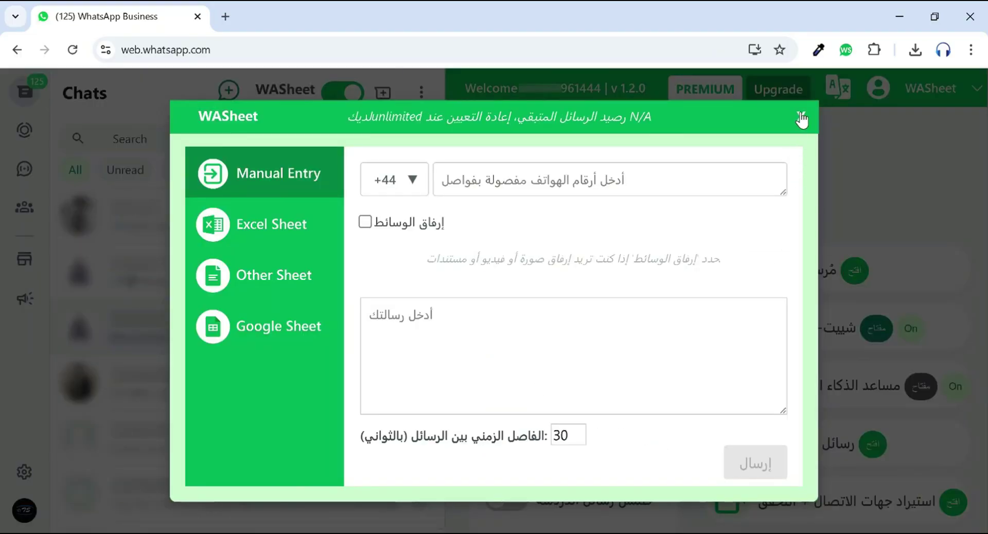